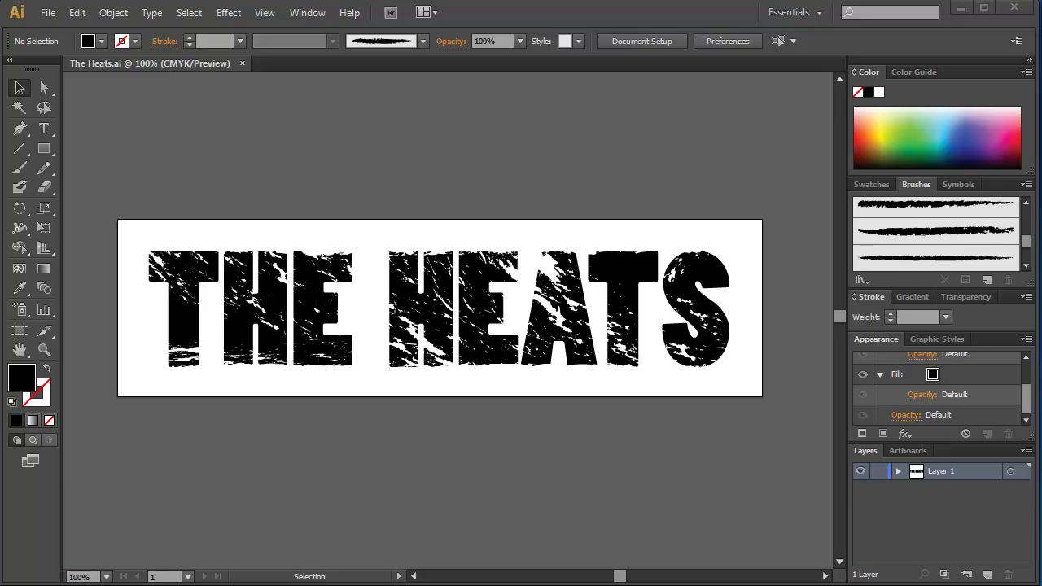
Create a new landscape Letter-size document (792 × 612 pt).
click(48, 13)
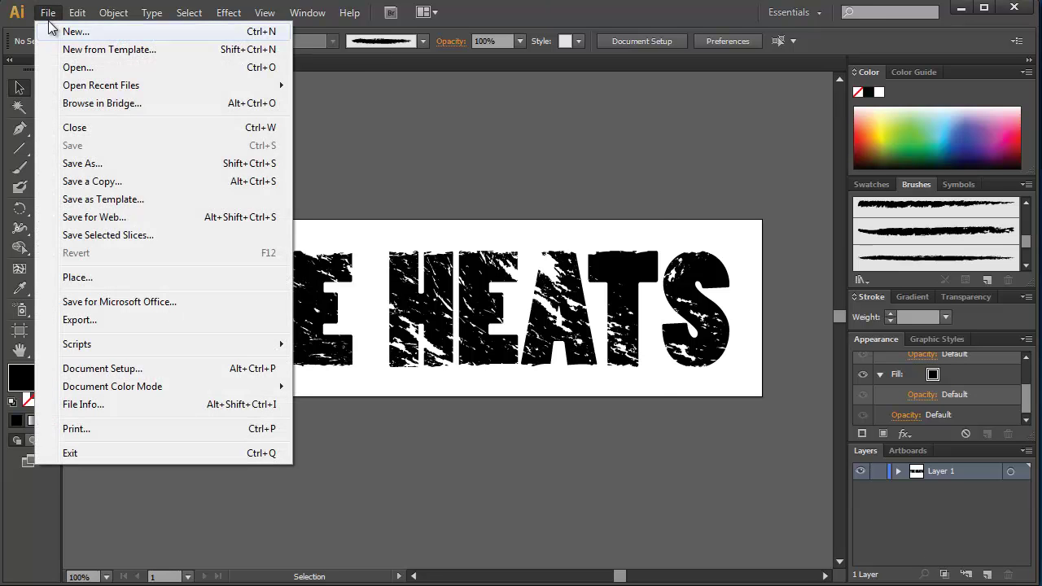
click(75, 31)
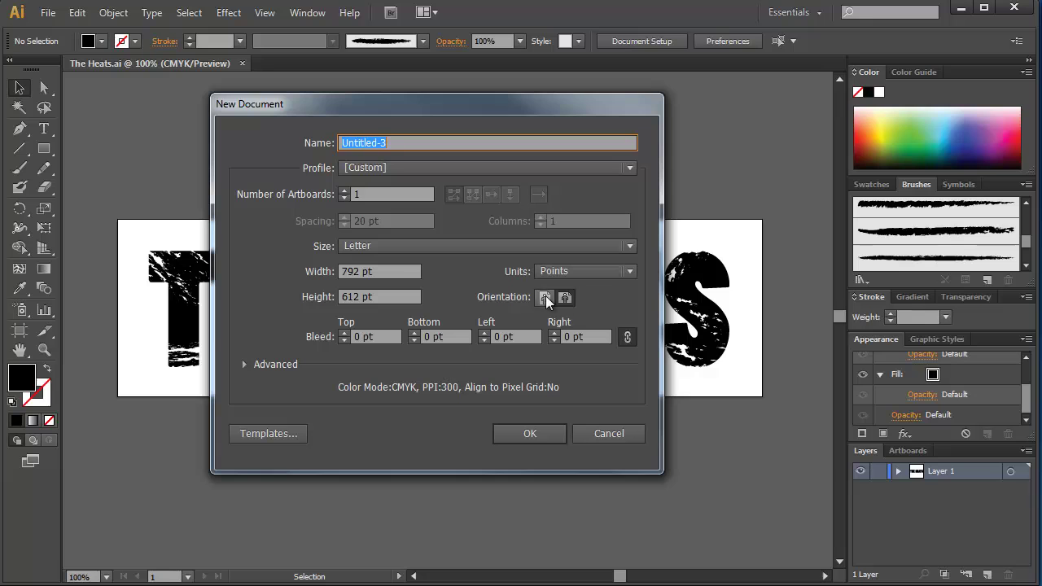
click(564, 299)
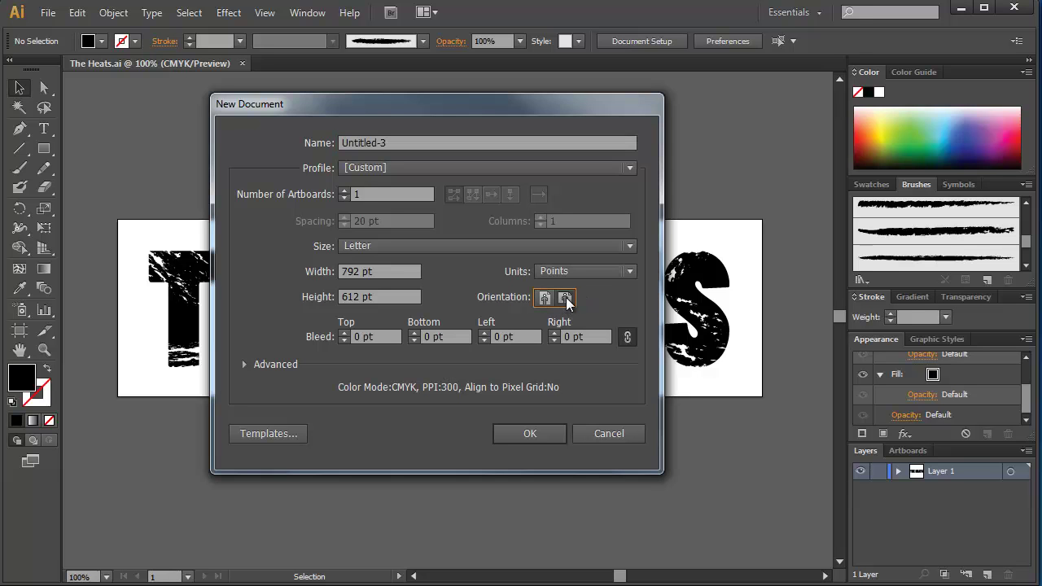
click(530, 434)
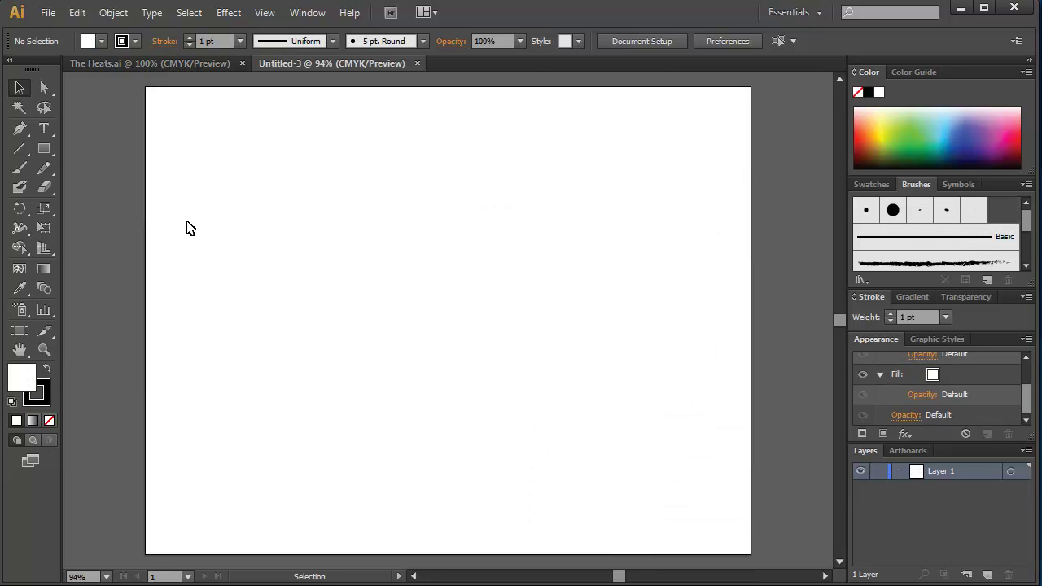
Set the fill to black and the stroke to None, leaving Fill active.
click(46, 370)
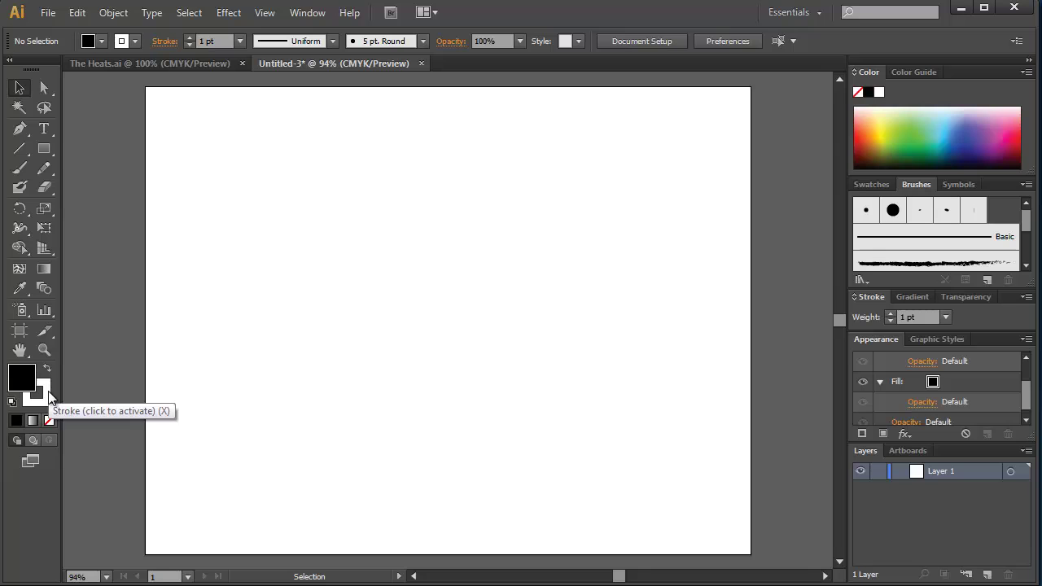
click(46, 407)
click(49, 420)
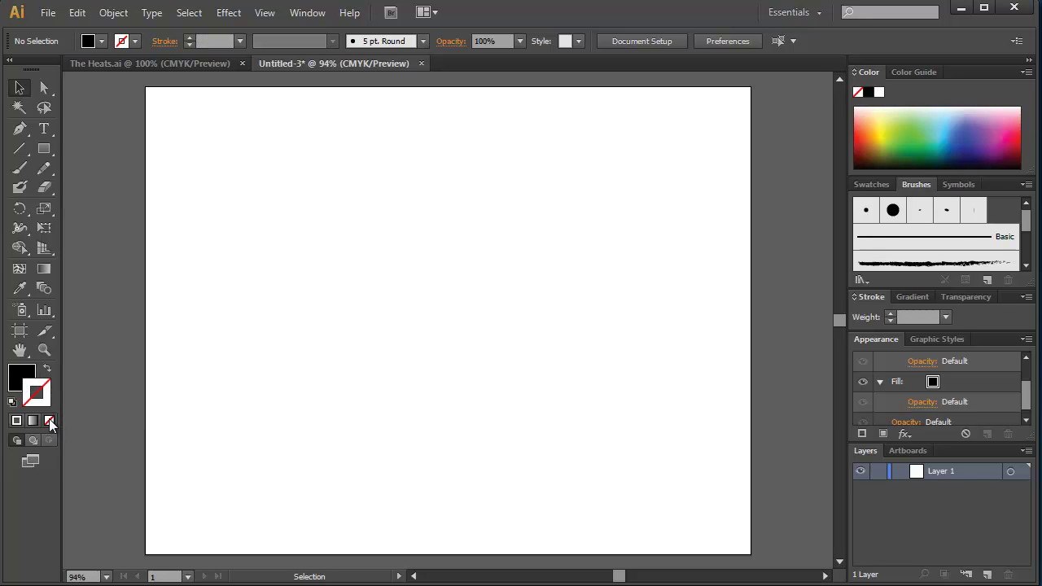
click(22, 374)
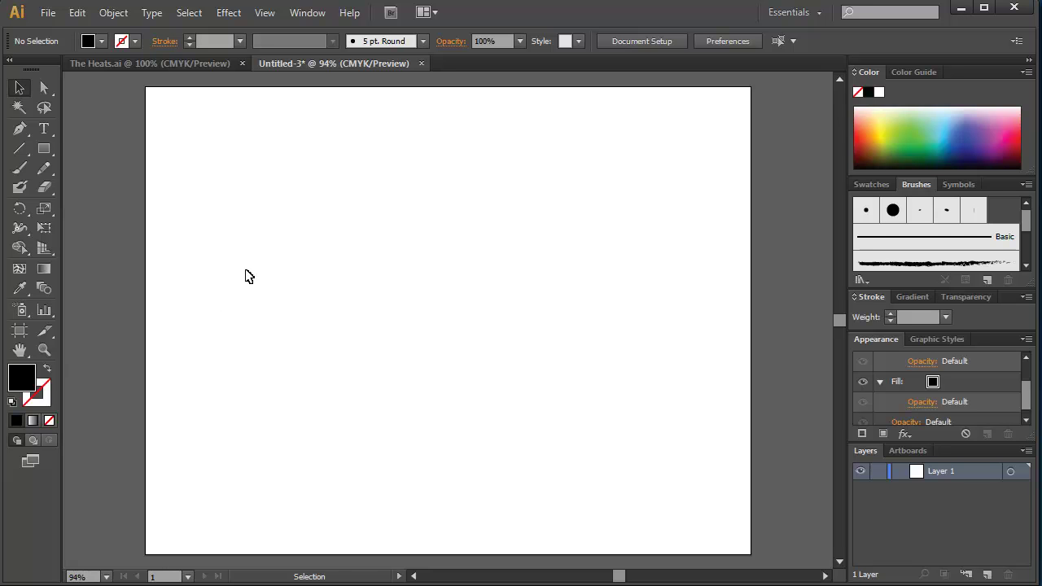
Type 'THE HEATS' in capitals on the artboard, replacing the mixed-case 'The Heats'.
click(44, 129)
click(210, 269)
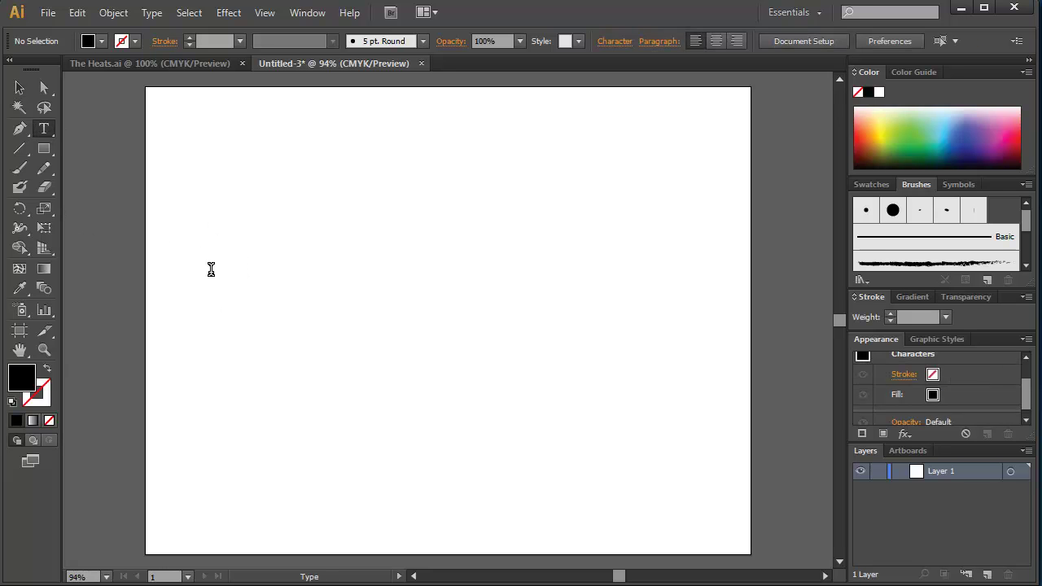
text(The Heats)
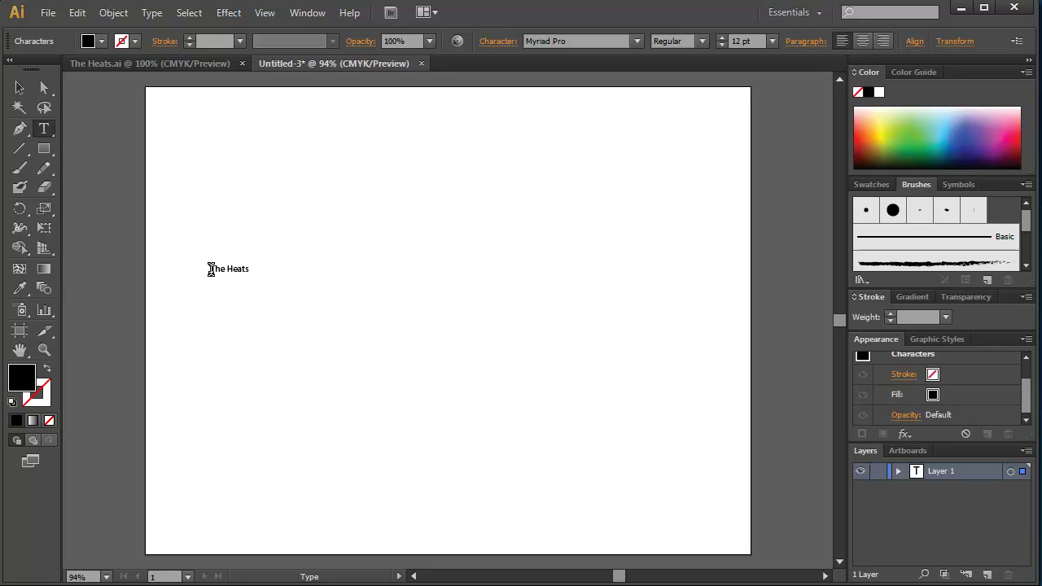
key(BackSpace)
key(BackSpace)
key(BackSpace)
key(BackSpace)
key(BackSpace)
key(BackSpace)
key(BackSpace)
key(BackSpace)
key(BackSpace)
text(THE HEAT)
Check The Heats.ai for reference, then return to Untitled-3.
click(144, 63)
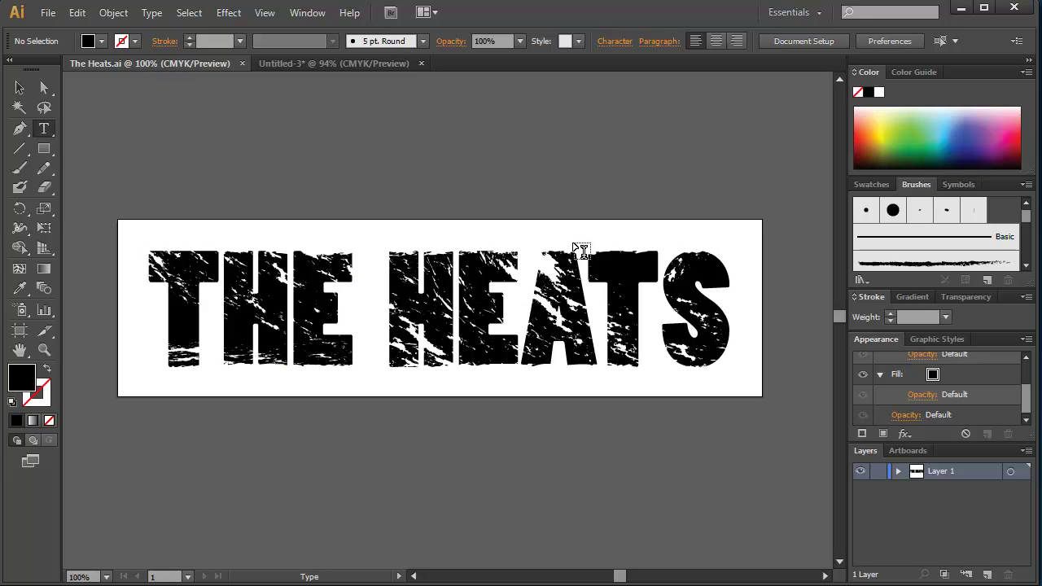
click(361, 63)
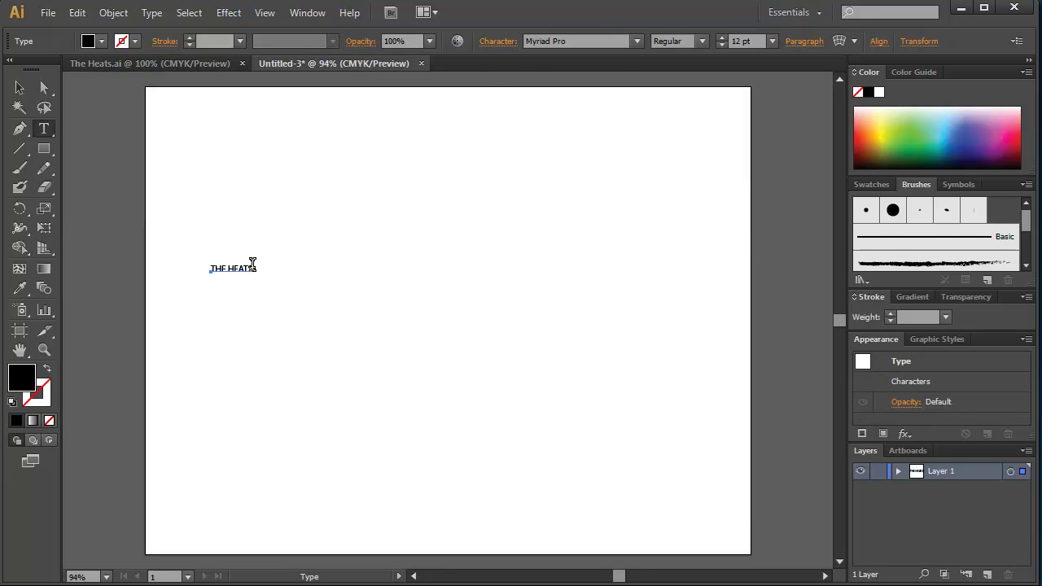
mouse_move(253, 272)
mouse_down()
mouse_move(221, 277)
mouse_move(221, 265)
mouse_up()
Select the whole 'THE HEATS' line and raise its font size to 157 pt.
double_click(250, 267)
triple_click(252, 267)
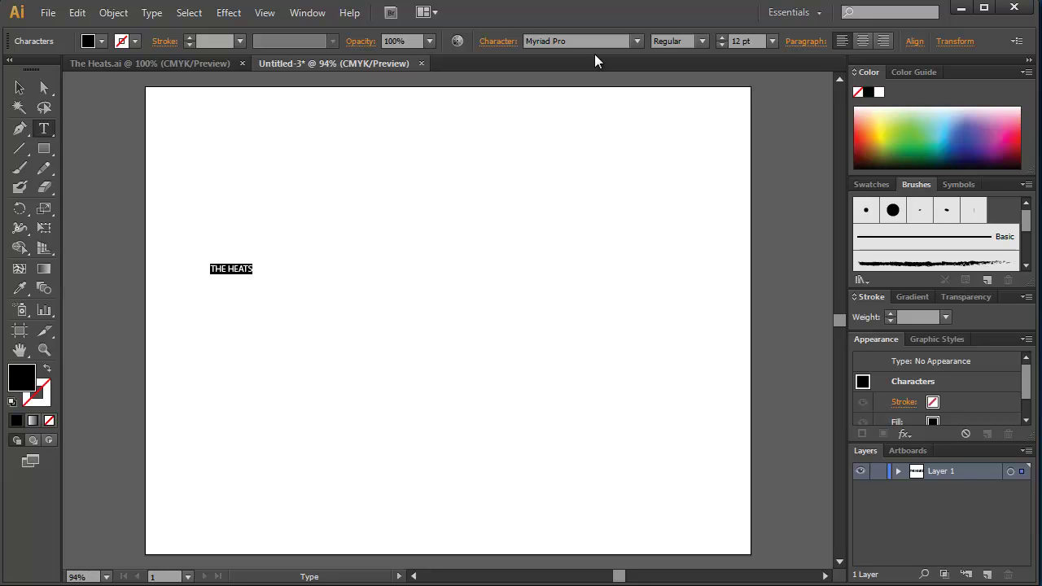
click(741, 39)
key(Up)
key(Up)
key(Up)
key(Up)
key(Up)
key(Up)
key(Up)
key(Up)
key(Up)
key(Up)
key(Up)
key(Up)
key(Up)
key(Up)
key(Up)
key(Up)
key(Up)
key(Up)
key(Up)
key(Up)
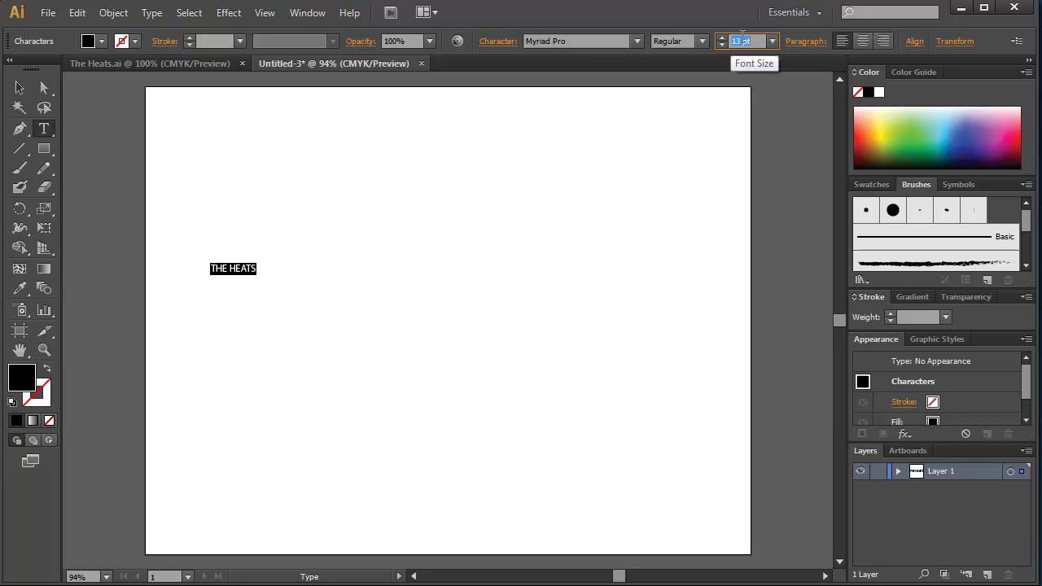
key(Up)
key(Up)
key(Up)
key(Up)
key(Up)
key(Up)
key(Up)
key(Up)
key(Up)
key(Up)
key(Up)
key(Up)
key(Up)
key(Up)
key(Up)
key(Up)
key(Up)
key(Up)
key(Up)
key(Up)
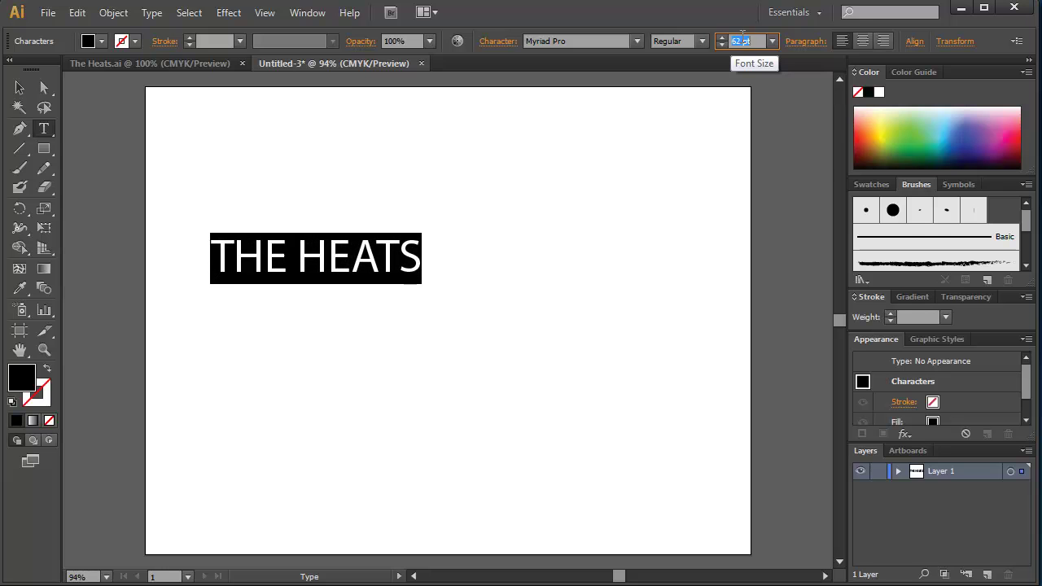
key(Up)
key(Up)
key(Up)
key(Up)
key(Up)
key(Up)
key(Up)
key(Up)
key(Up)
key(Up)
key(Up)
key(Up)
key(Up)
key(Up)
key(Up)
key(Up)
key(Up)
key(Up)
key(Up)
key(Up)
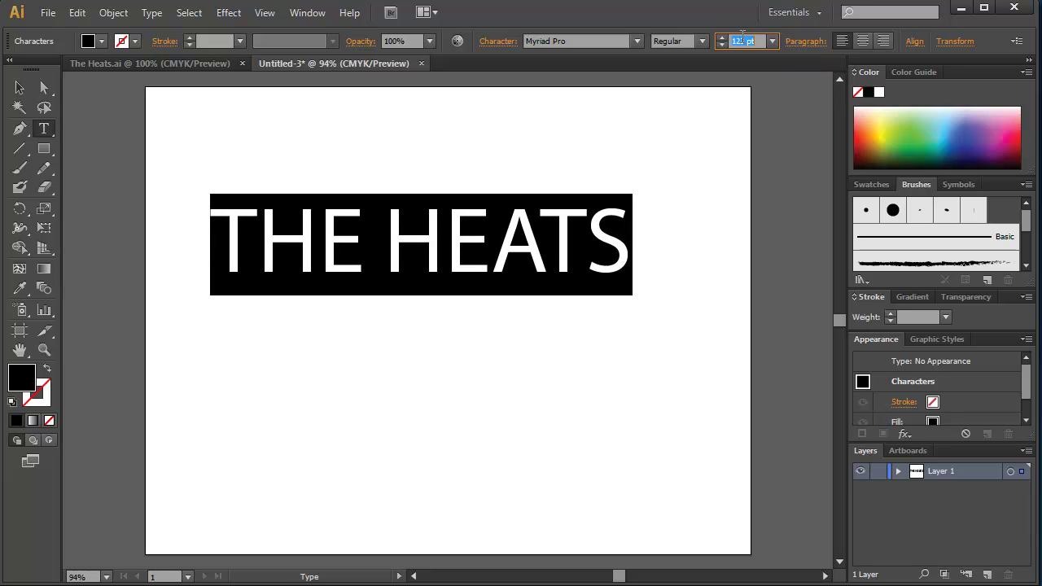
key(Up)
key(Up)
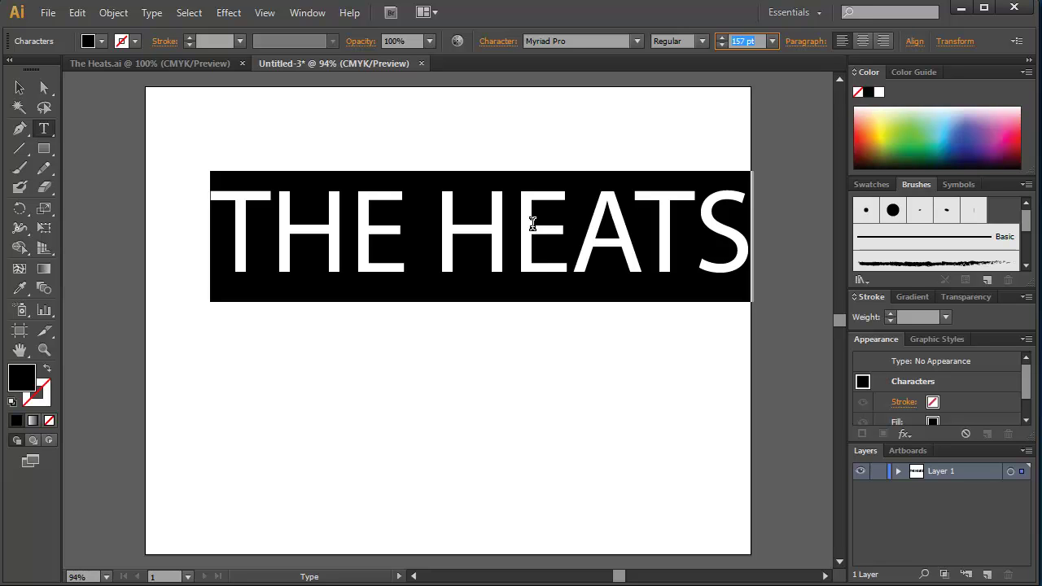
Change the font to Poplar Std Black and enlarge the text further.
click(591, 44)
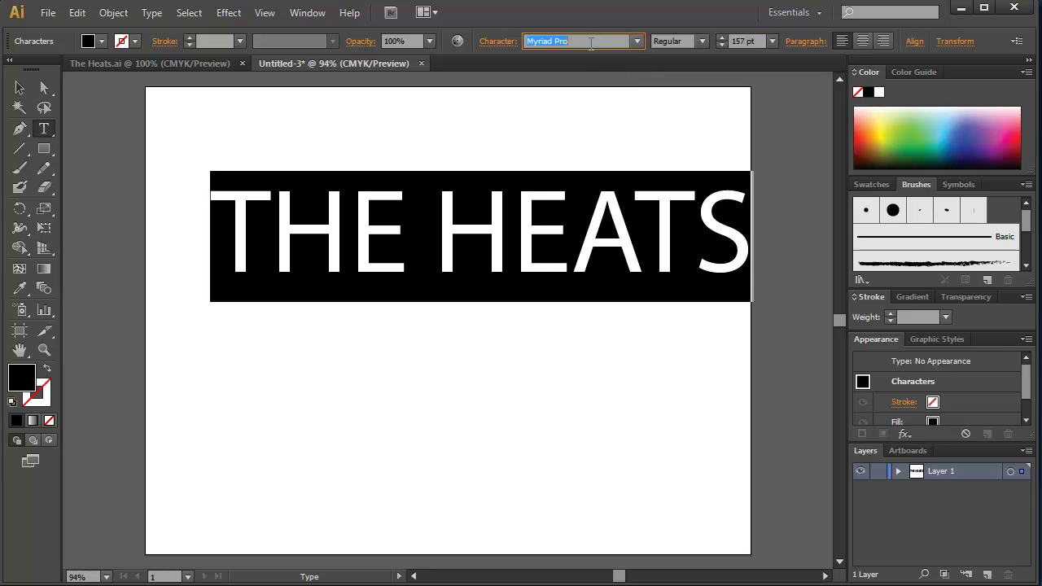
key(Down)
key(Down)
key(Down)
key(Down)
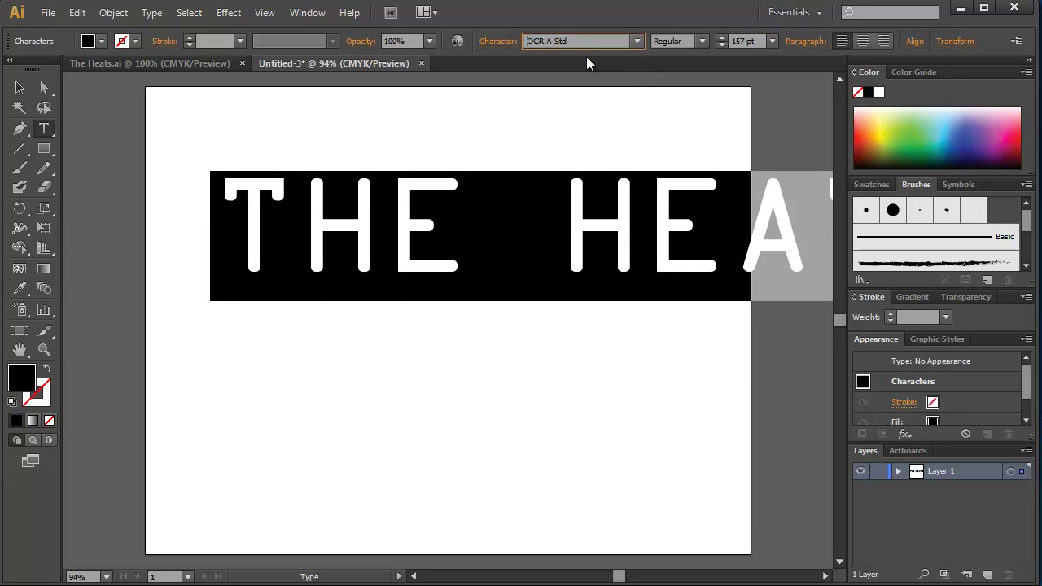
key(Down)
key(Down)
key(Down)
key(Down)
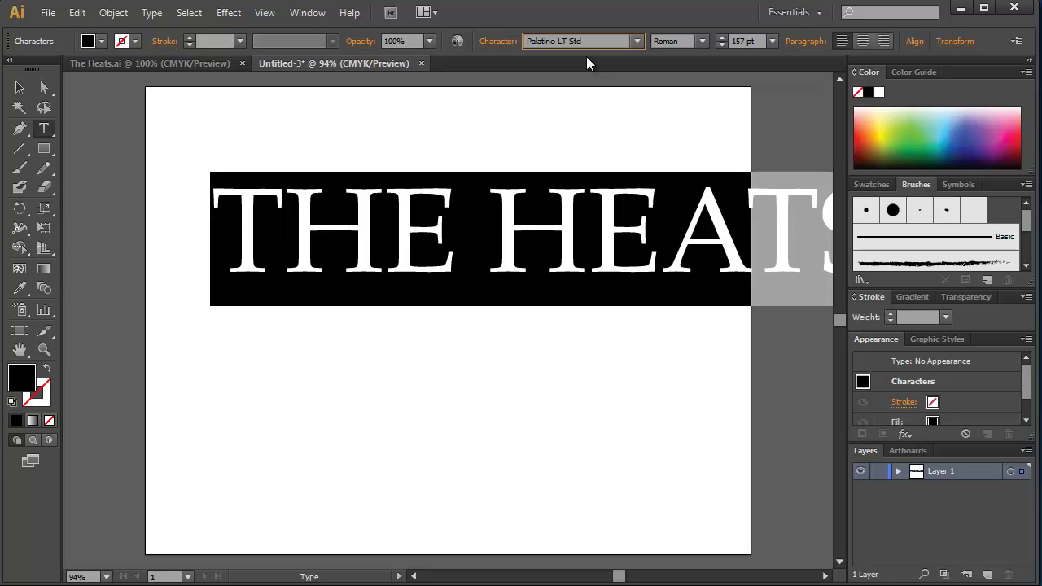
key(Down)
key(Down)
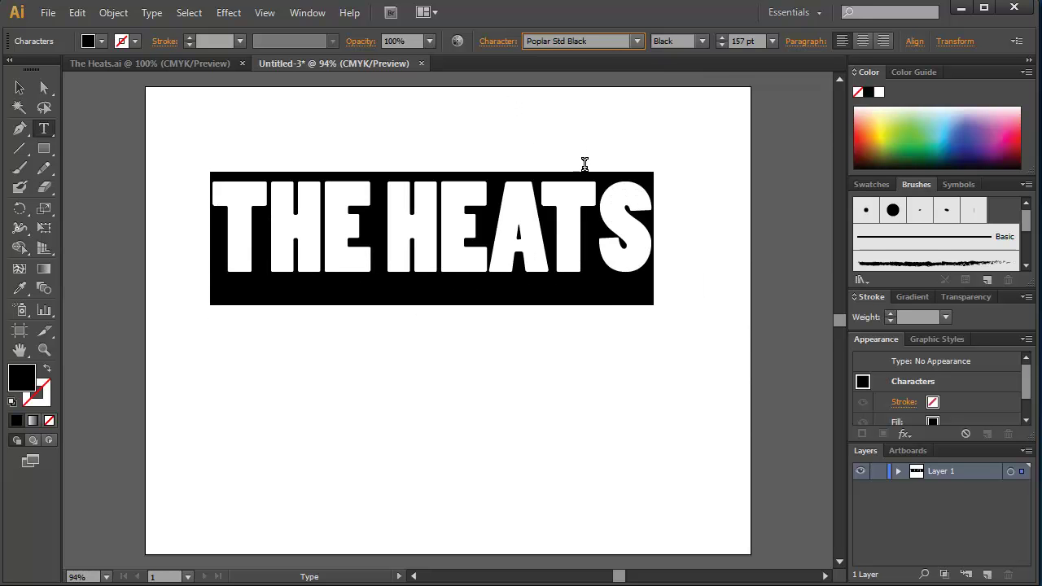
click(754, 40)
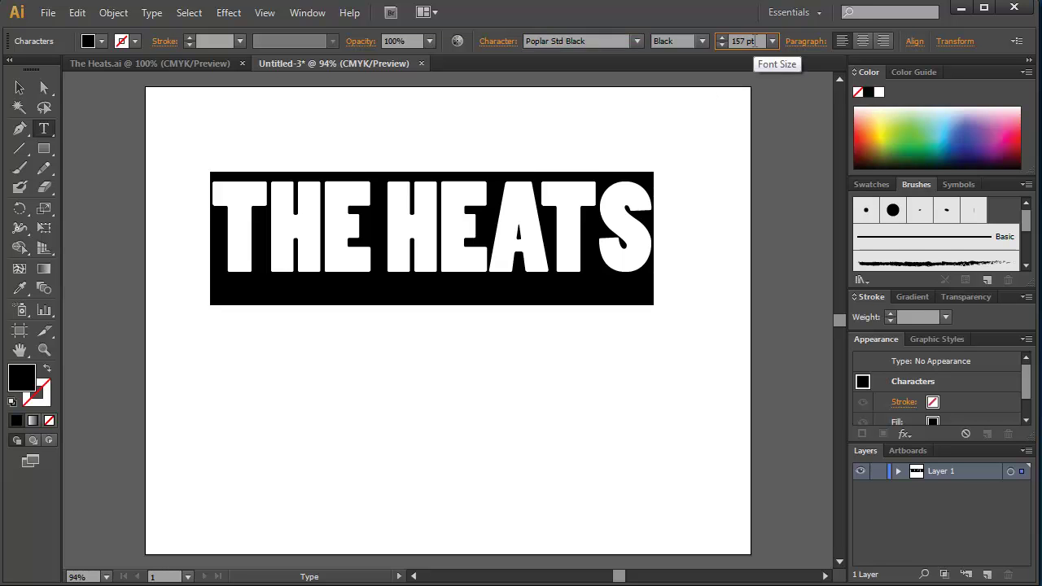
key(Up)
key(Up)
key(Up)
key(Up)
key(Up)
key(Up)
key(Up)
key(Up)
key(Up)
key(Up)
key(Up)
key(Up)
key(Up)
key(Up)
key(Up)
key(Up)
key(Up)
key(Up)
key(Up)
key(Up)
key(Up)
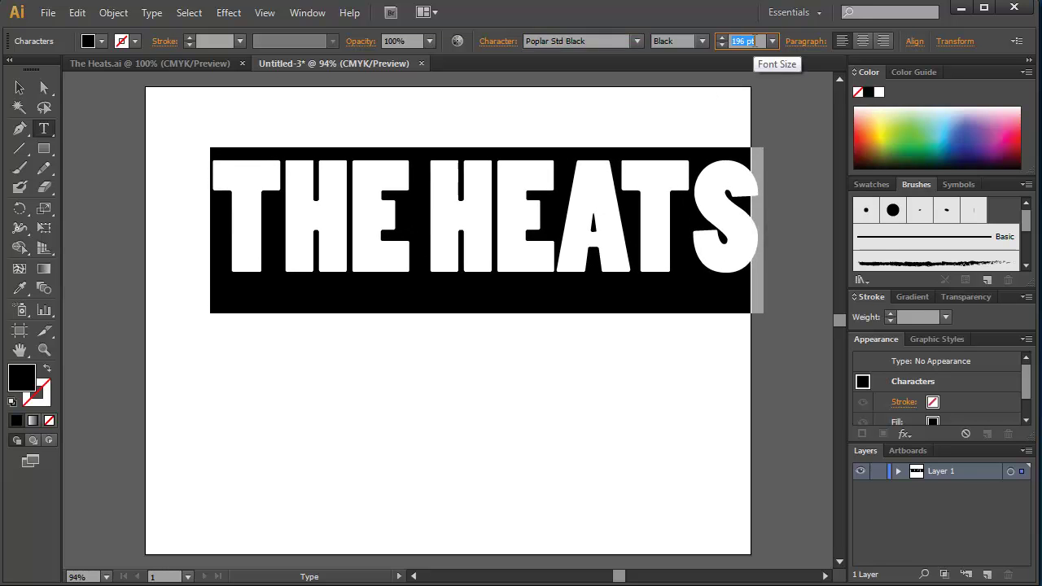
Move the title to the artboard's top-left and shrink it to 201 pt to fit.
click(19, 88)
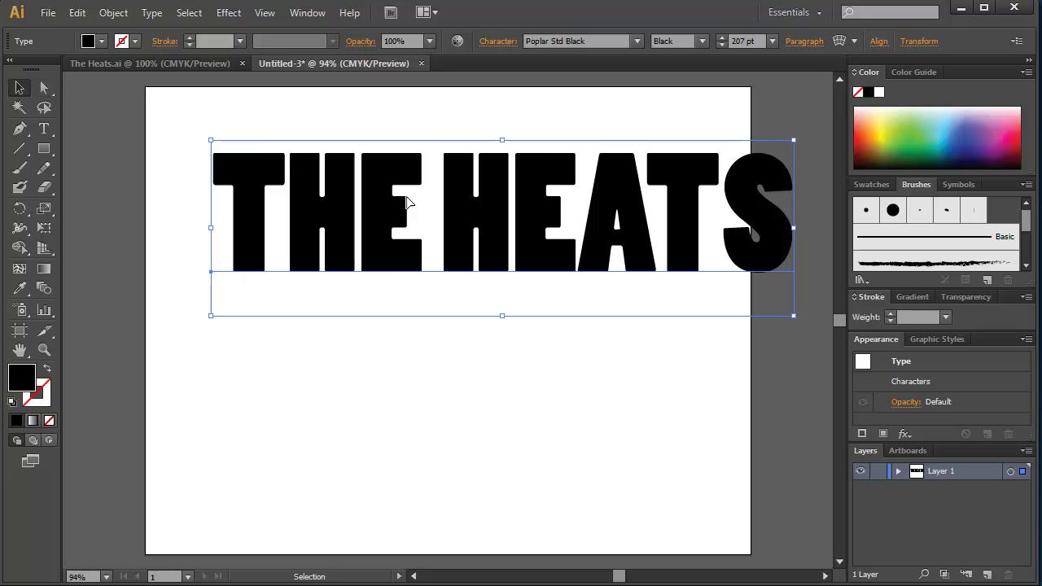
drag(477, 211, 424, 177)
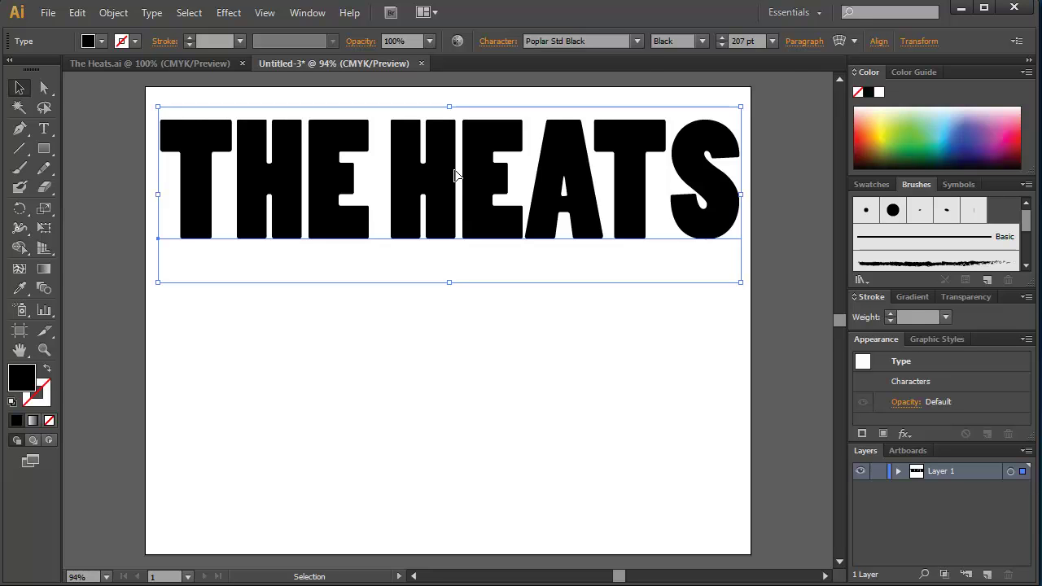
click(743, 41)
key(Down)
key(Down)
key(Down)
key(Down)
key(Down)
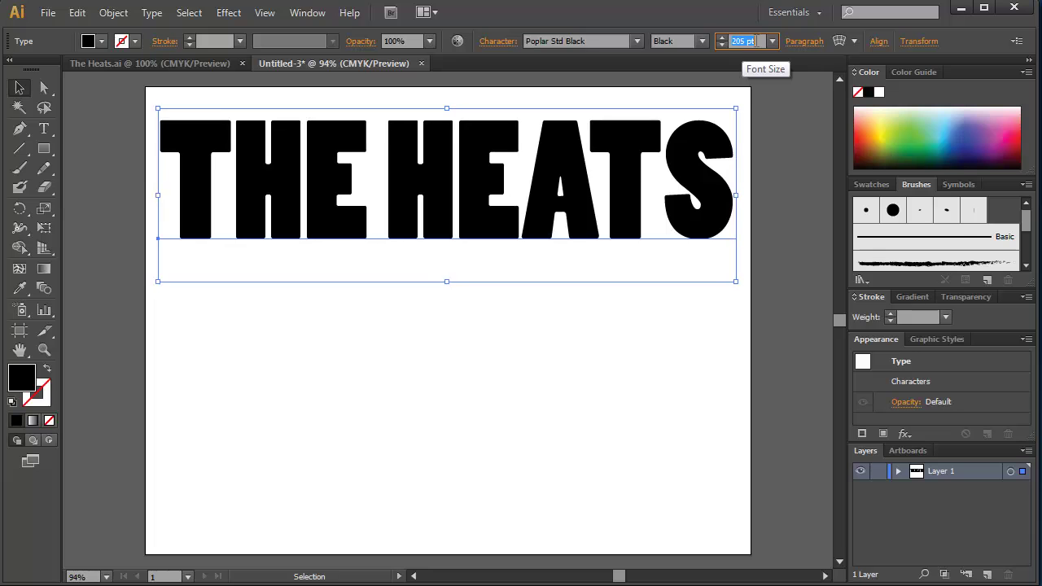
key(Down)
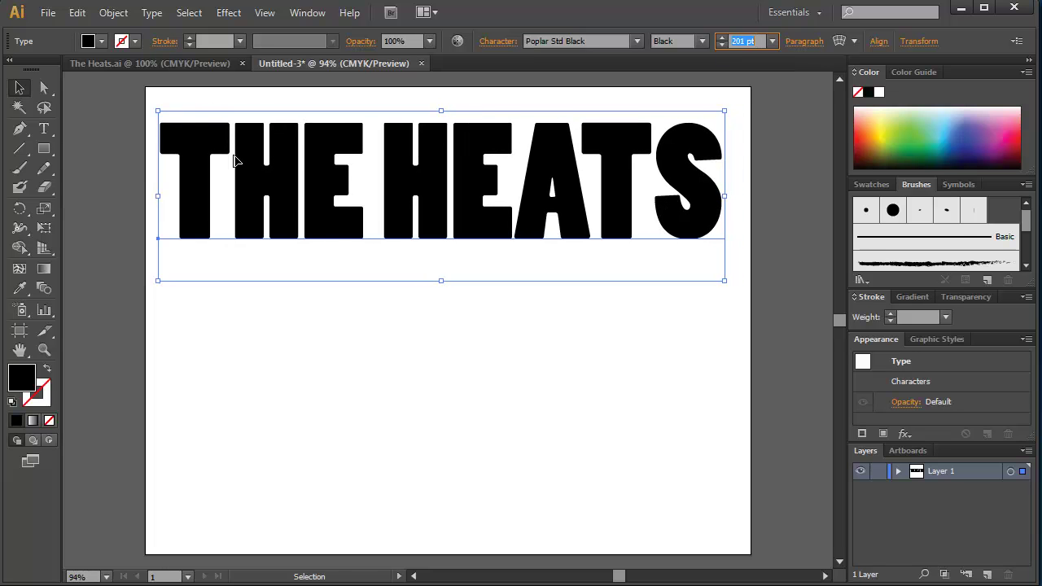
Kern a wider gap between THE and HEATS, tighten T and S, and shift the title slightly left.
double_click(381, 181)
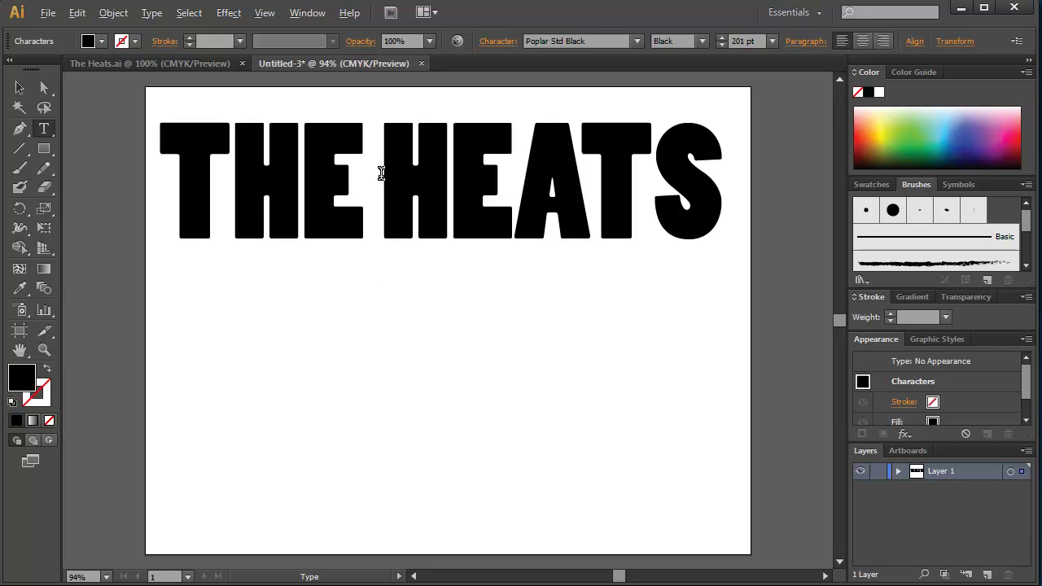
key(alt+Right)
key(alt+Right)
key(alt+Right)
key(alt+Right)
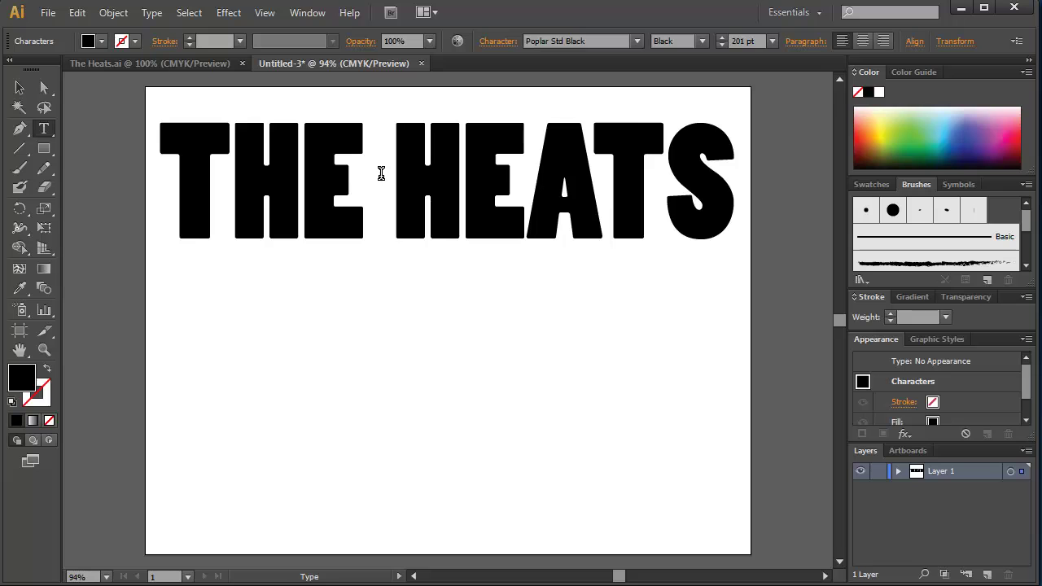
key(Right)
key(Right)
key(Right)
key(Right)
key(Right)
key(Left)
key(alt+Left)
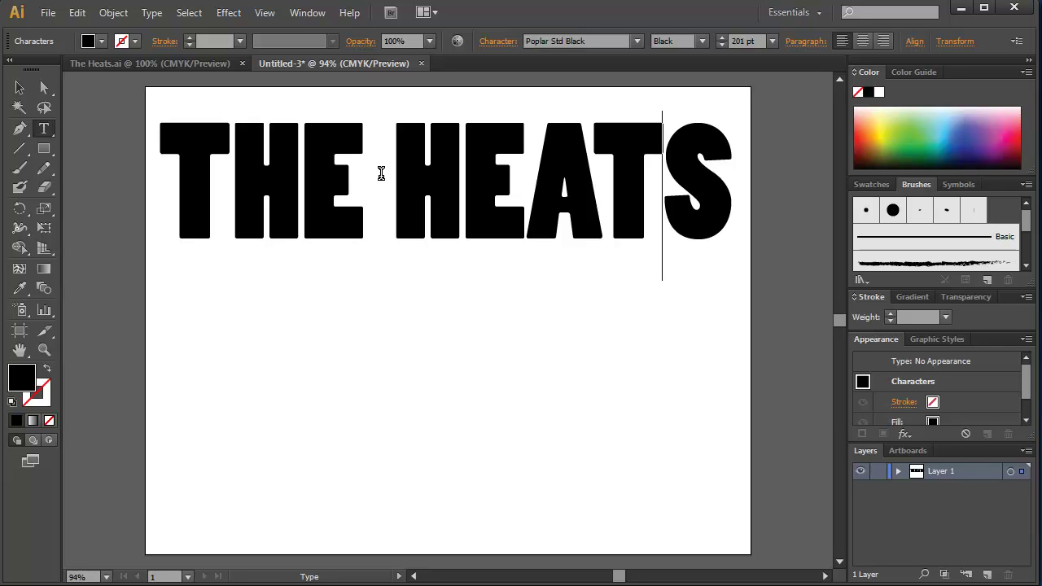
key(Left)
key(Left)
key(Left)
key(Left)
key(Right)
key(alt+Right)
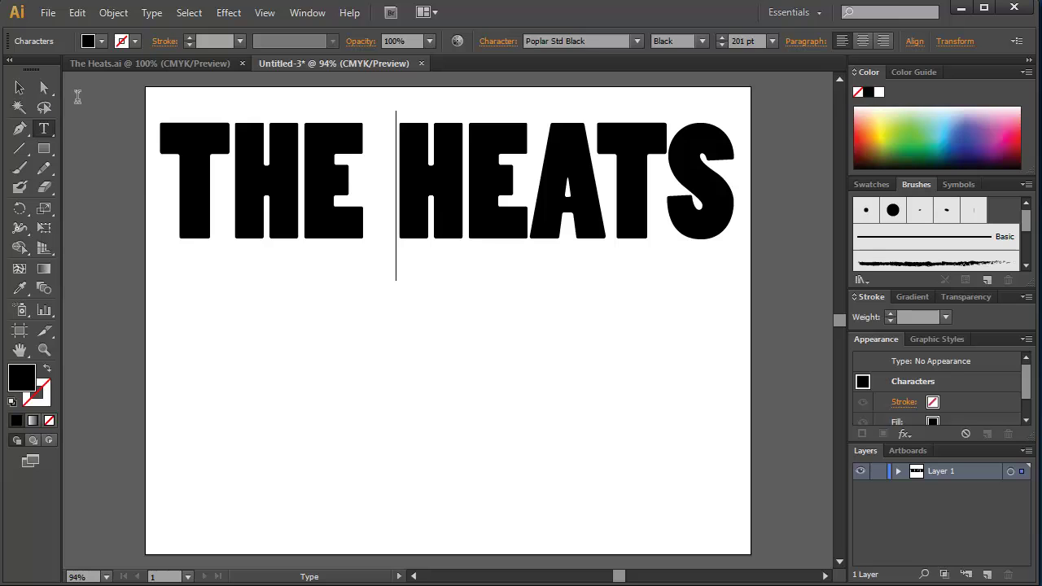
click(20, 88)
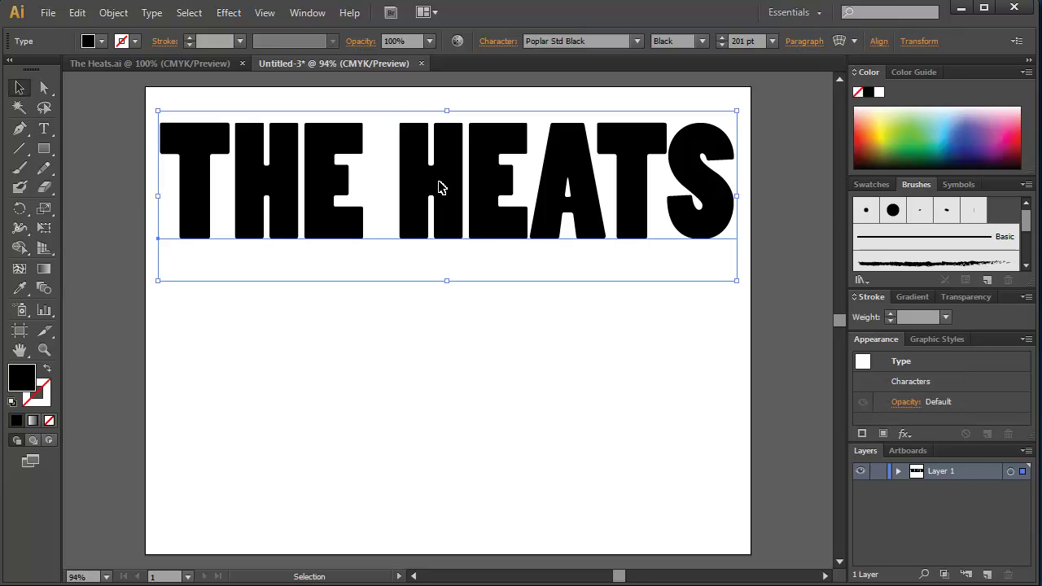
drag(437, 188, 436, 188)
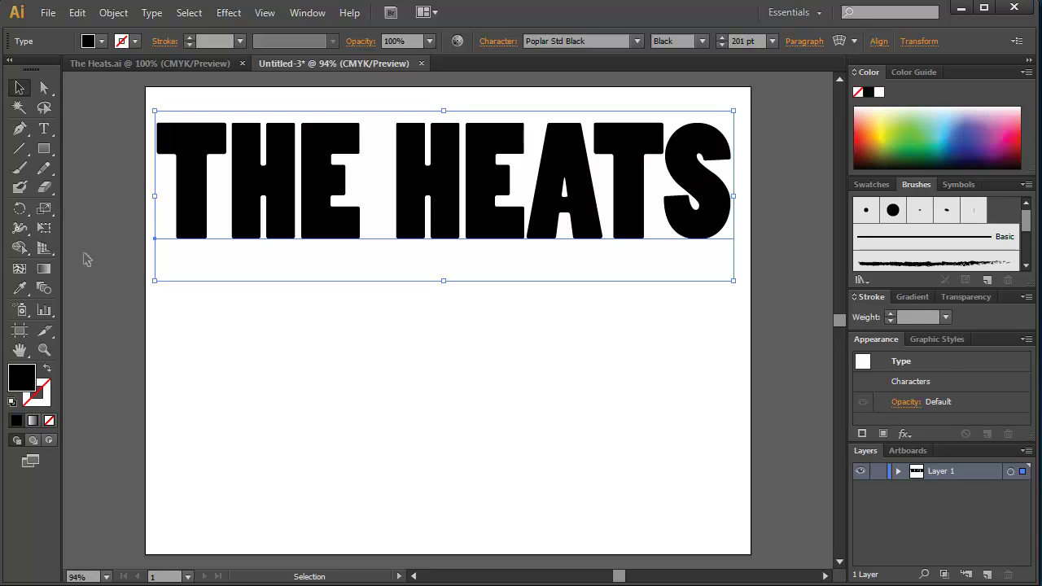
Drag the artboard's bottom edge up to crop it to 792 × 260.79 pt.
click(25, 331)
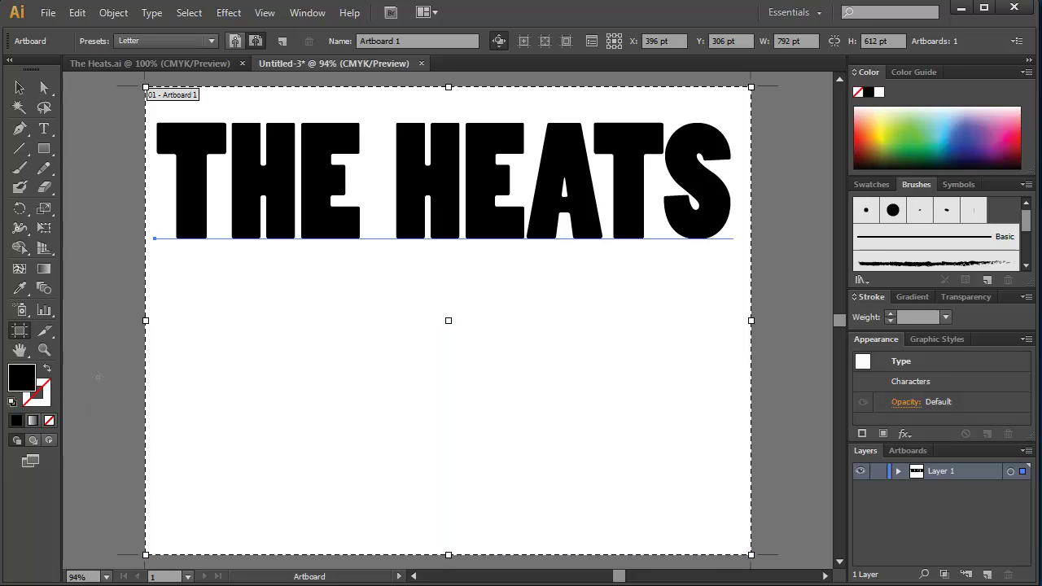
drag(448, 554, 446, 285)
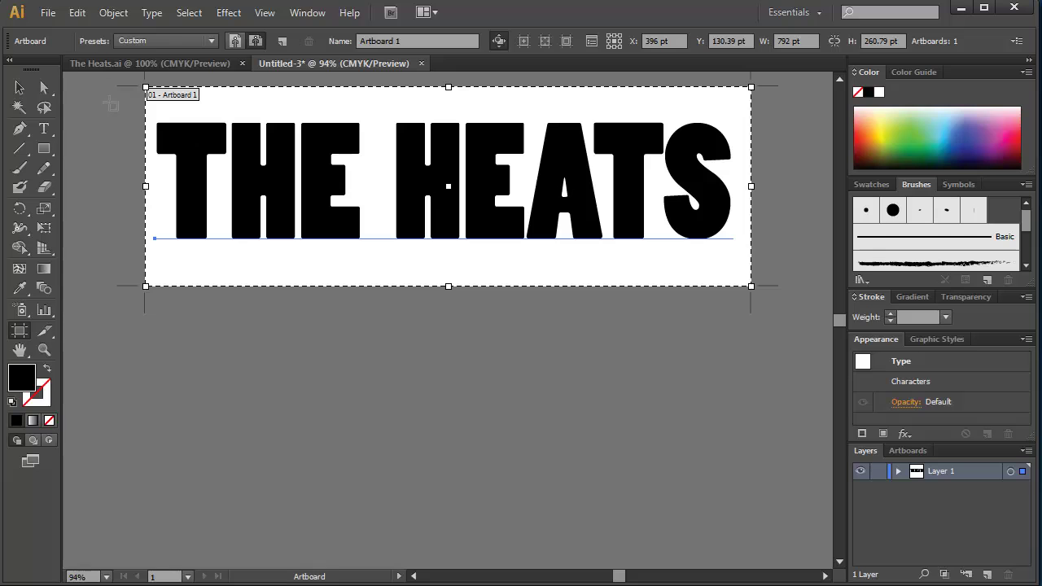
click(20, 90)
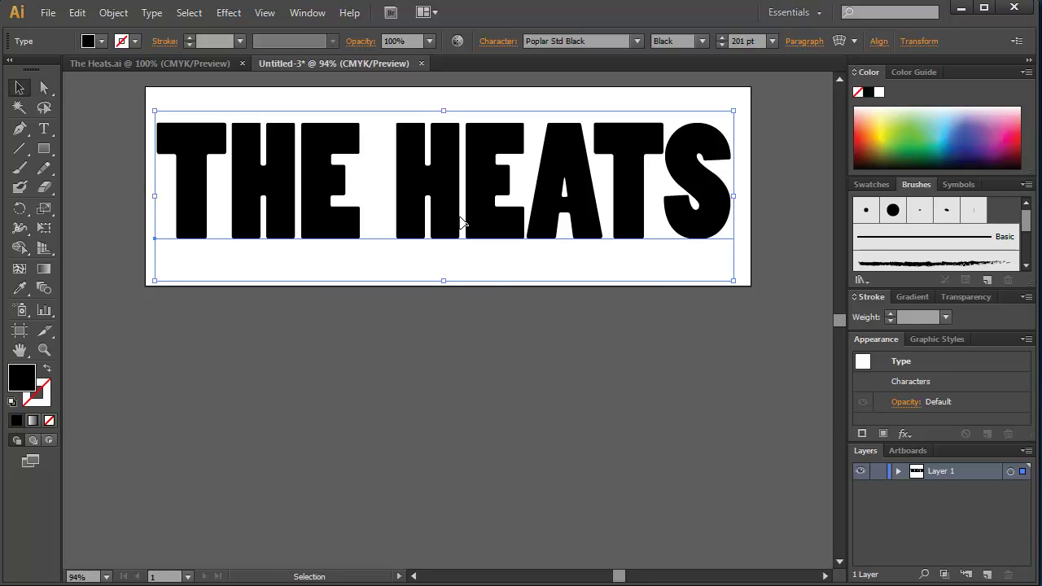
scroll(842, 322, up, 2)
drag(840, 318, 840, 313)
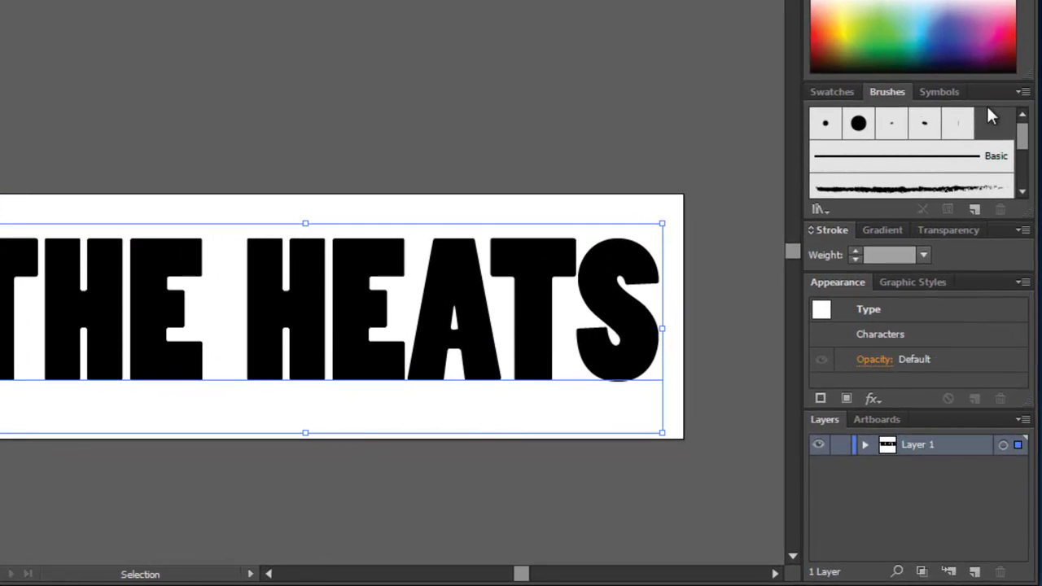
Open the Artistic_ChalkCharcoalPencil brush library and select its Chalk brush.
click(1023, 94)
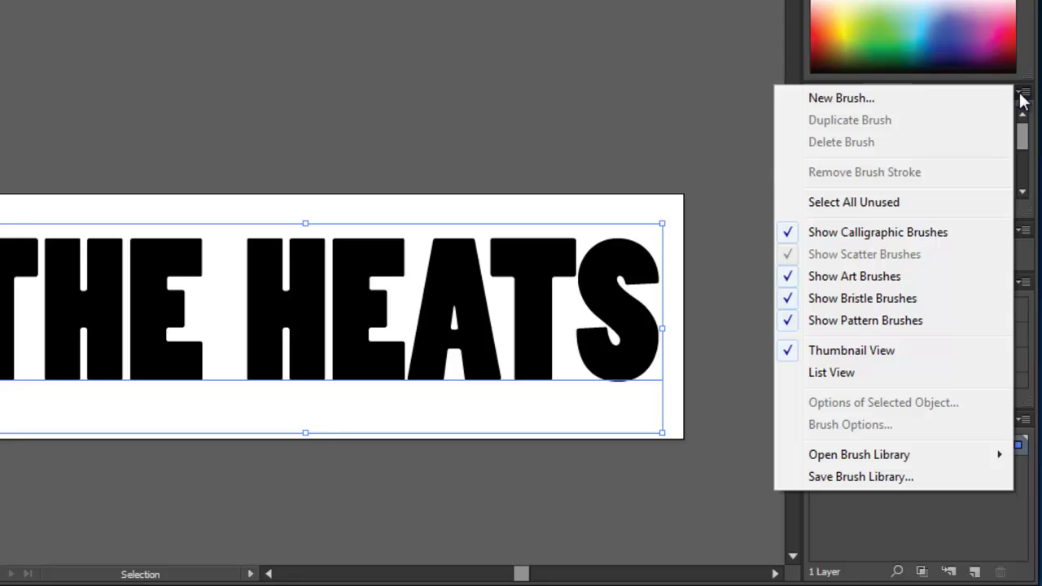
mouse_move(866, 462)
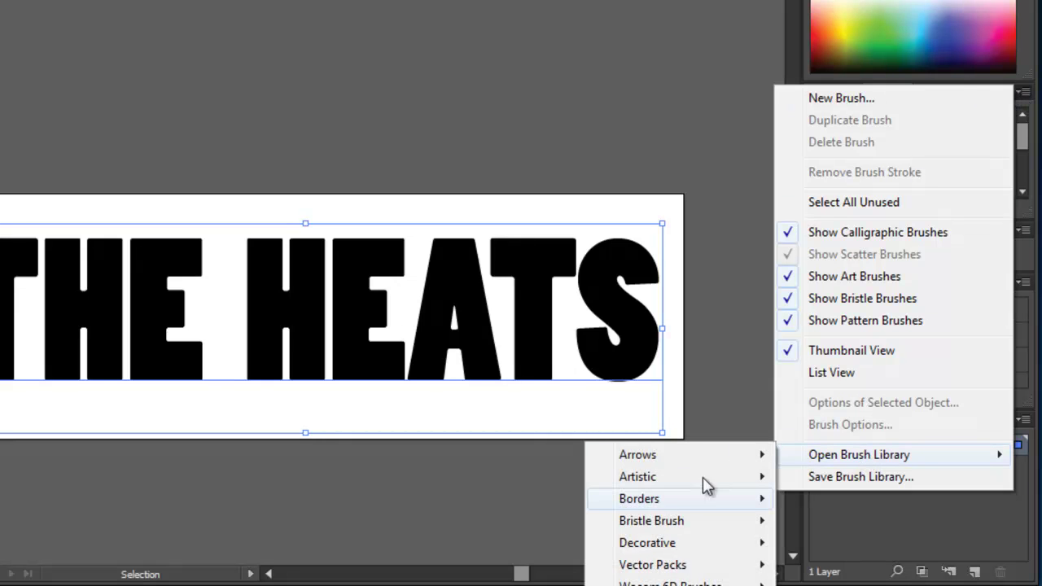
mouse_move(655, 484)
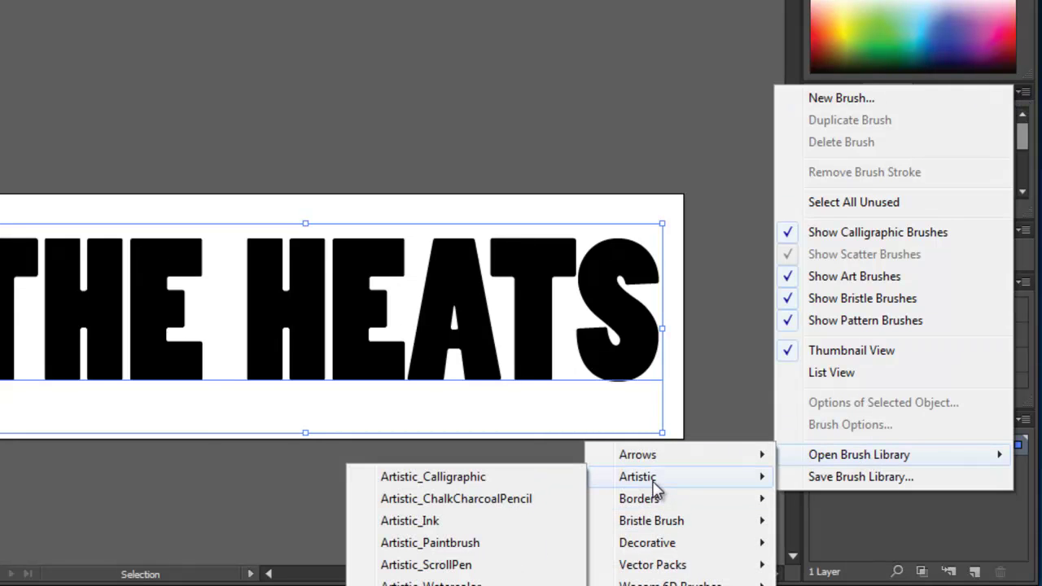
click(476, 505)
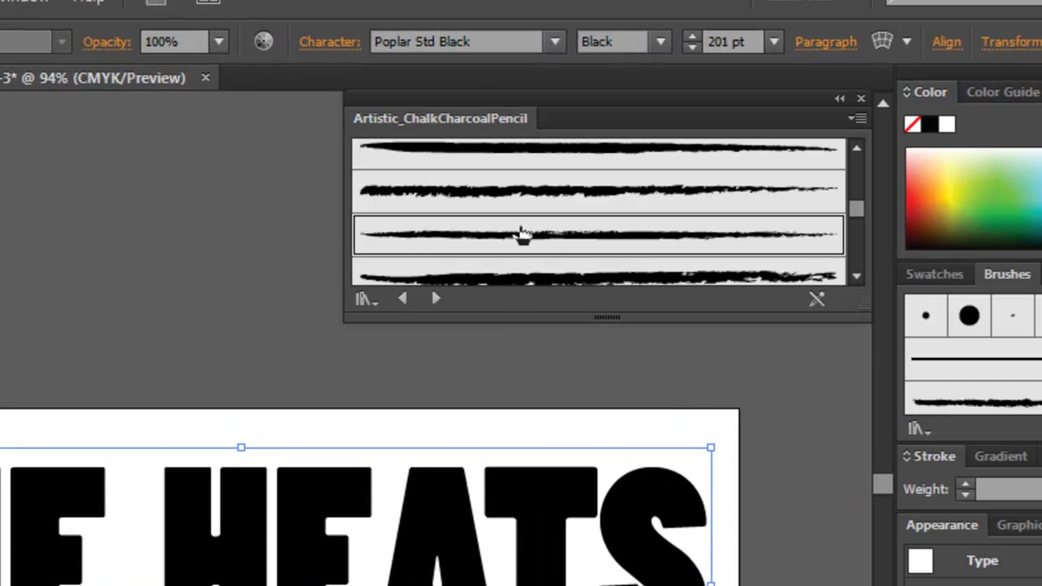
drag(860, 205, 863, 162)
click(553, 173)
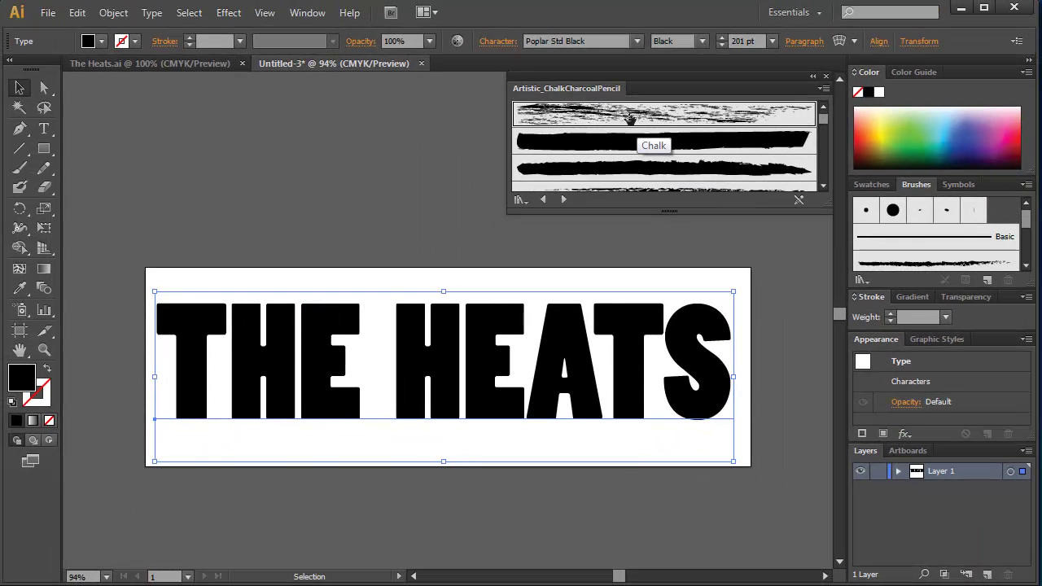
Load the Chalk - Round brush, paint a trial stroke beneath the letters, then undo it.
click(639, 169)
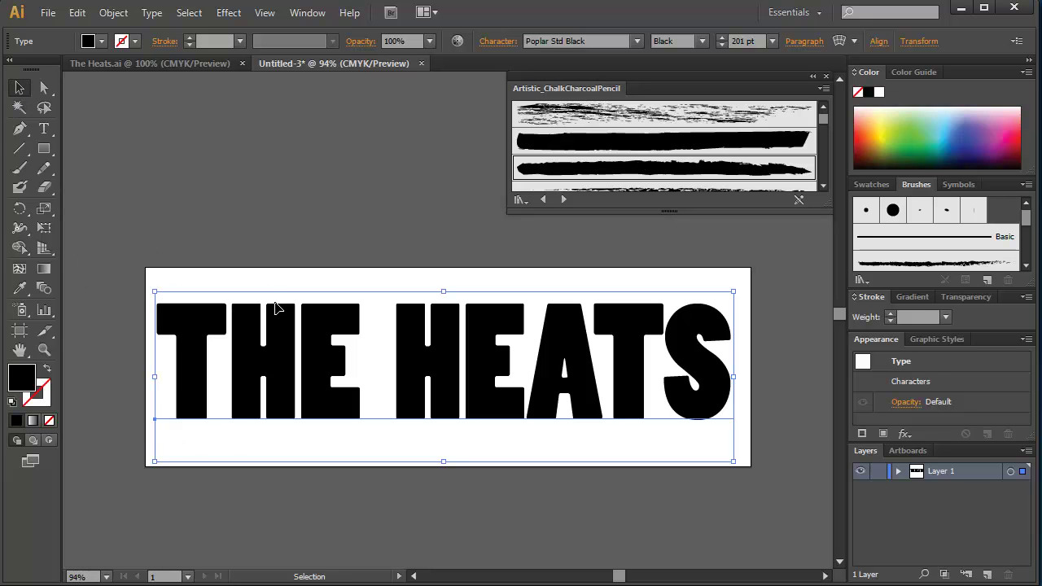
click(252, 284)
click(20, 167)
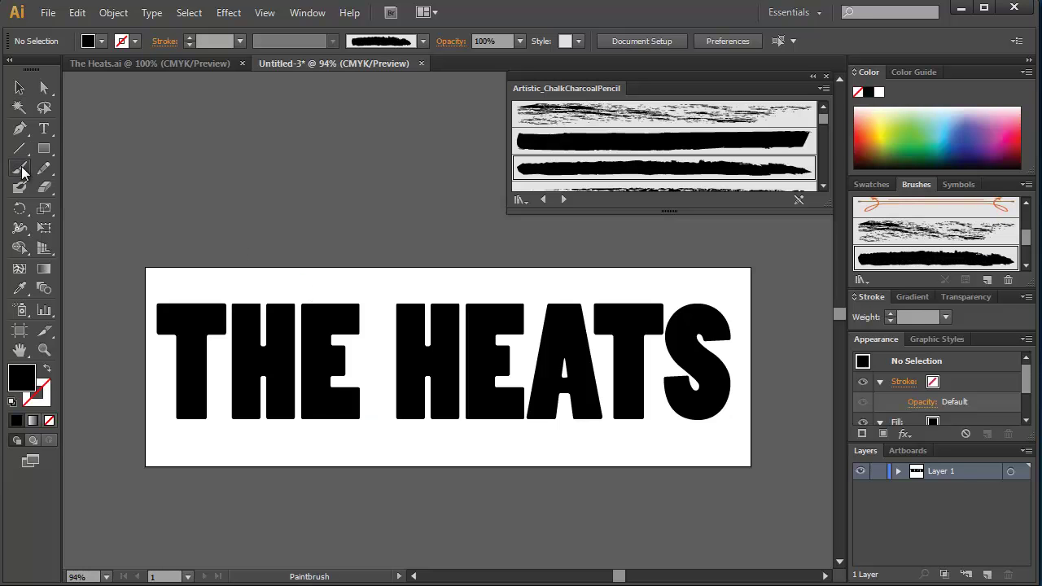
click(605, 170)
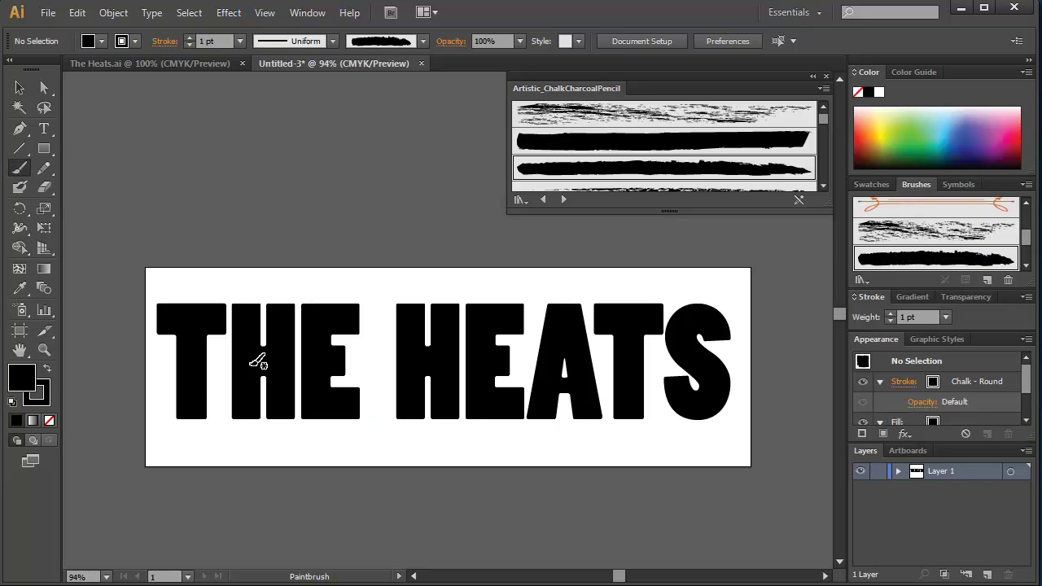
mouse_move(149, 427)
mouse_down()
mouse_move(558, 419)
mouse_move(730, 431)
mouse_up()
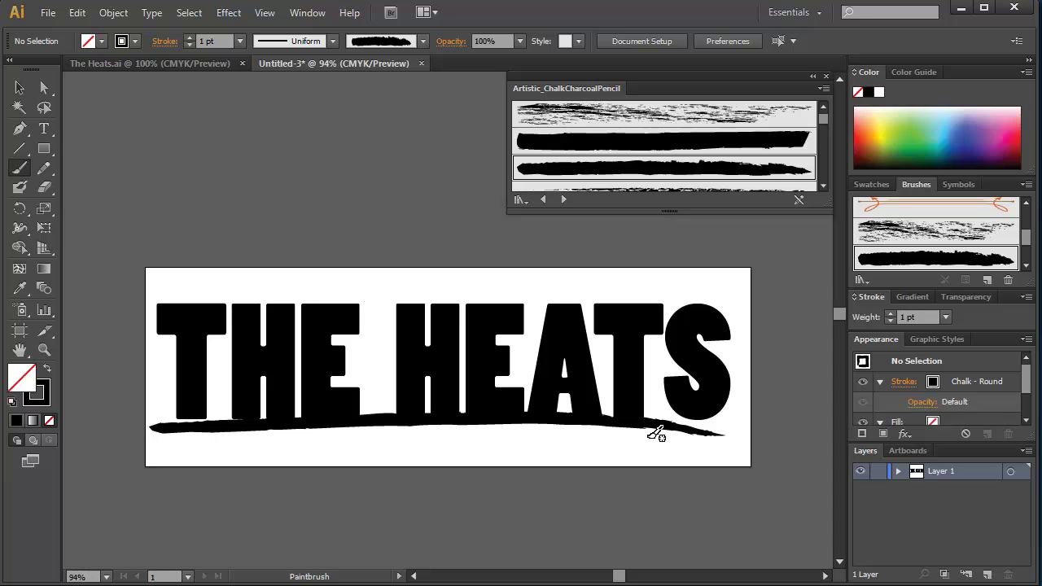
key(ctrl+z)
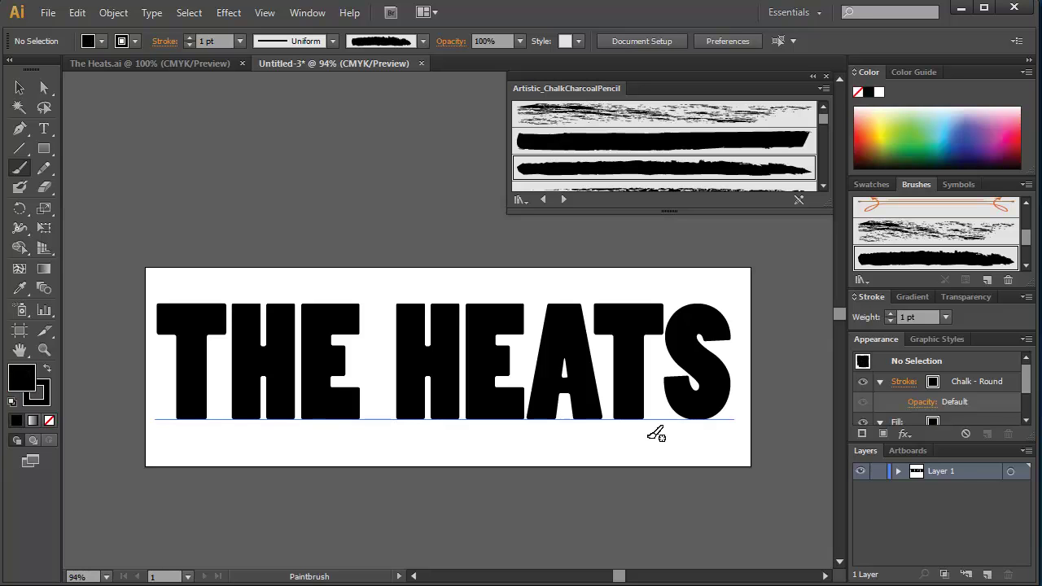
Create outlines from THE HEATS text, test the chalk brush on them, then undo it.
click(21, 91)
click(324, 327)
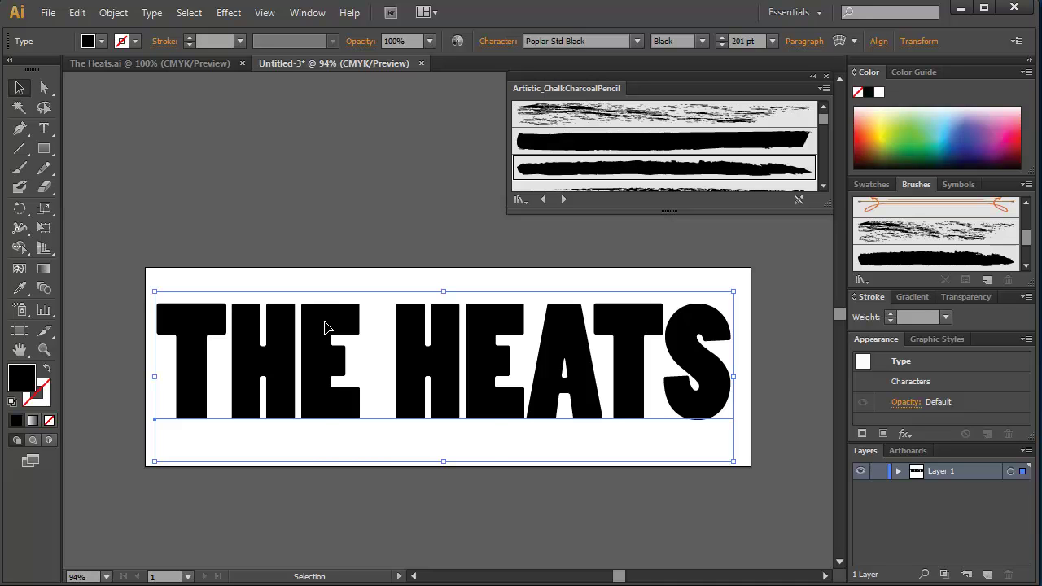
right_click(324, 327)
click(381, 436)
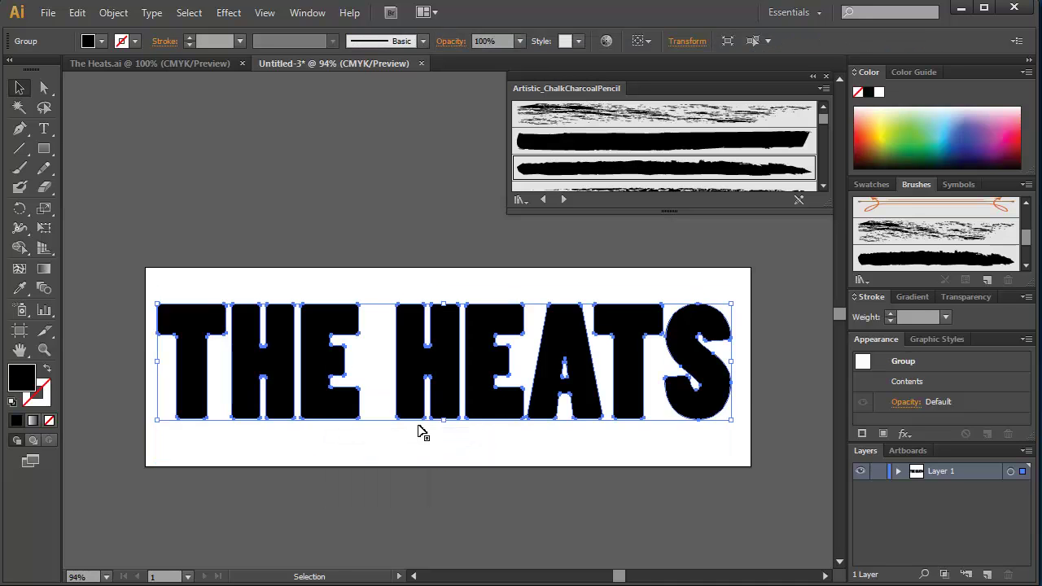
click(669, 176)
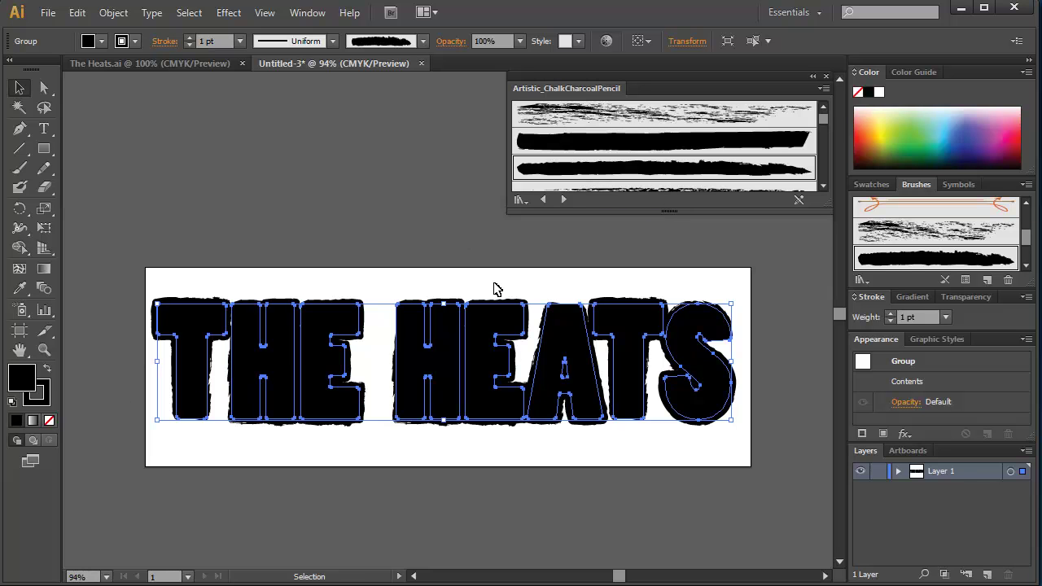
key(ctrl+z)
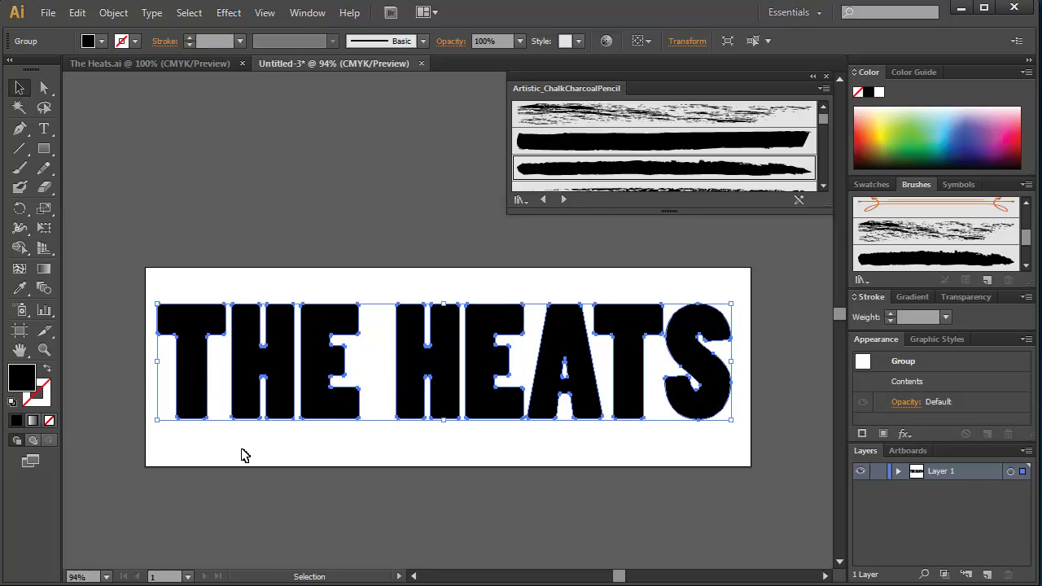
Paint a horizontal Chalk - Round stroke under THE HEATS lettering.
click(239, 455)
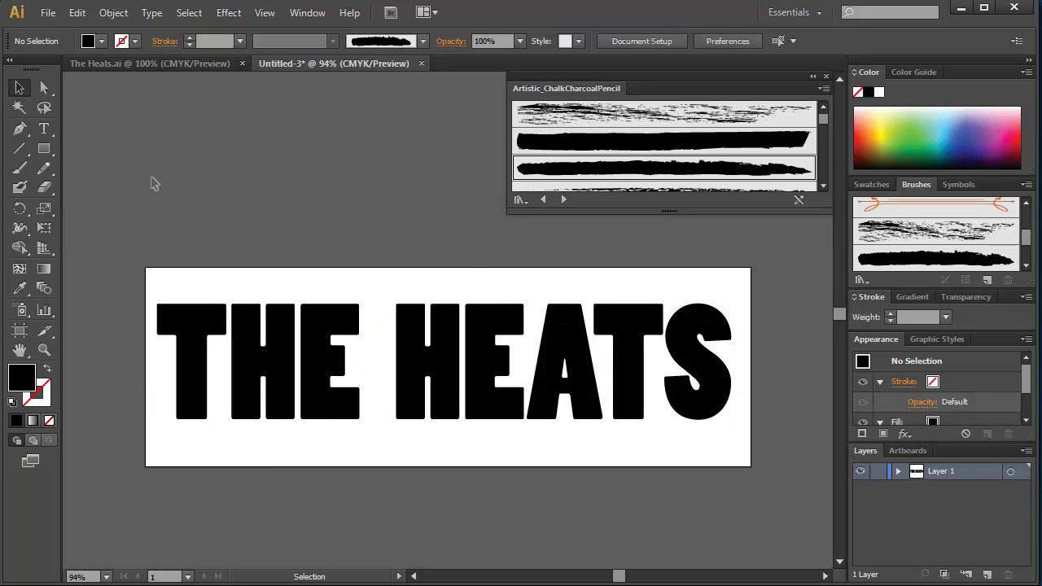
click(25, 172)
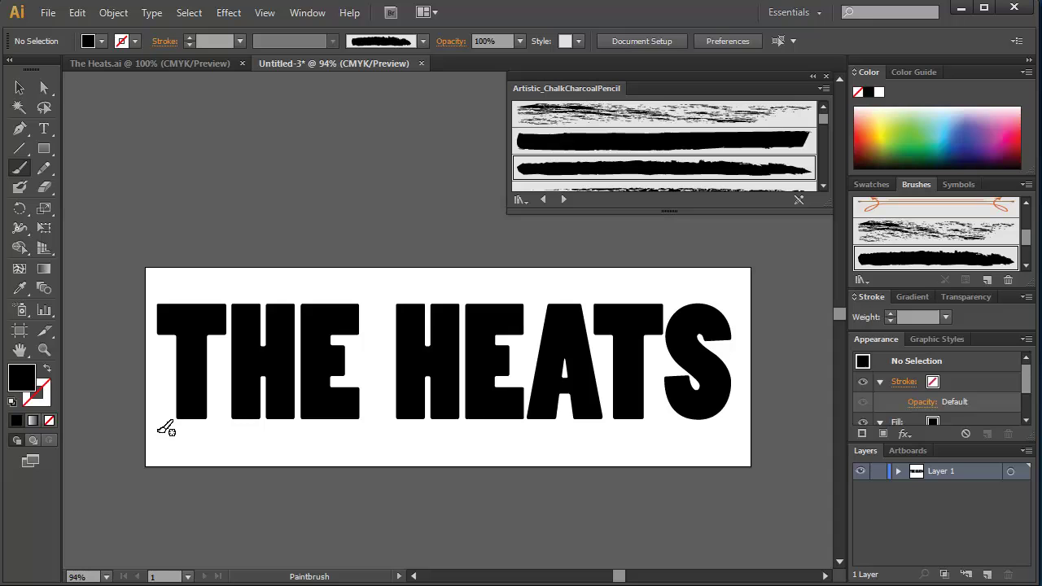
click(633, 168)
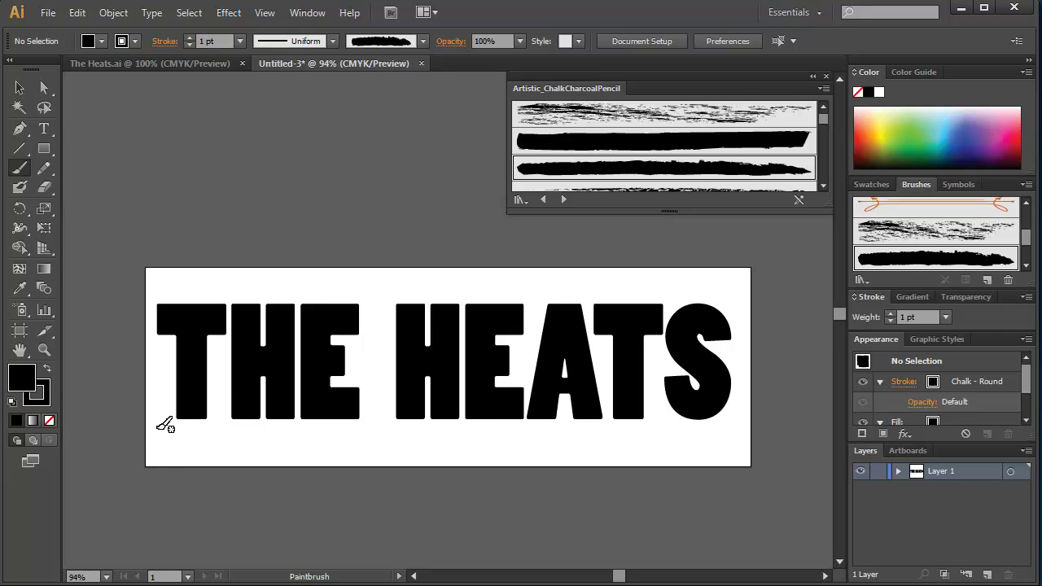
mouse_move(160, 425)
mouse_down()
mouse_move(644, 453)
mouse_move(742, 423)
mouse_up()
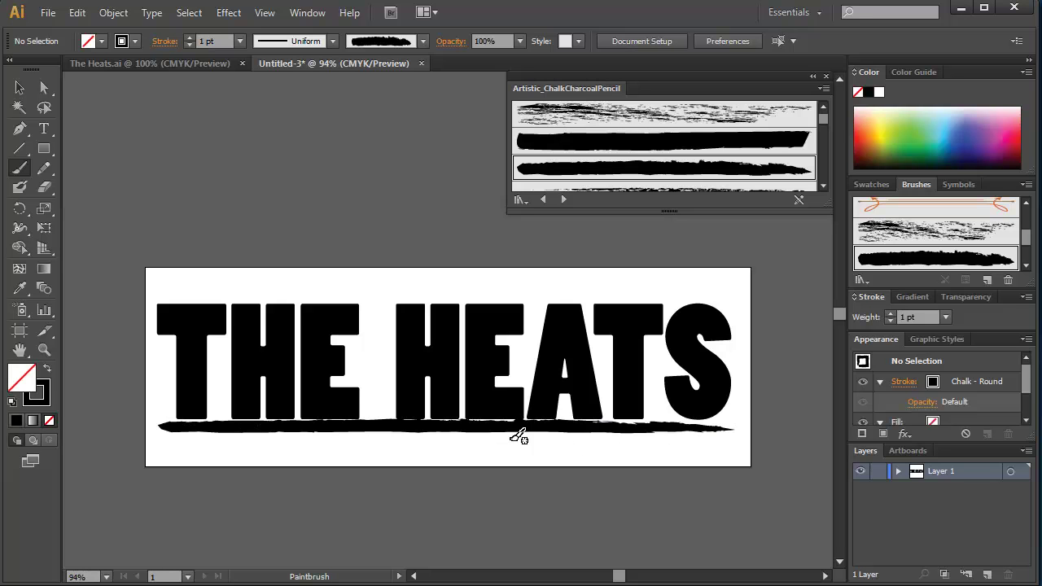
Nudge the chalk stroke up and right so it overlaps the letter bottoms, then deselect.
click(19, 88)
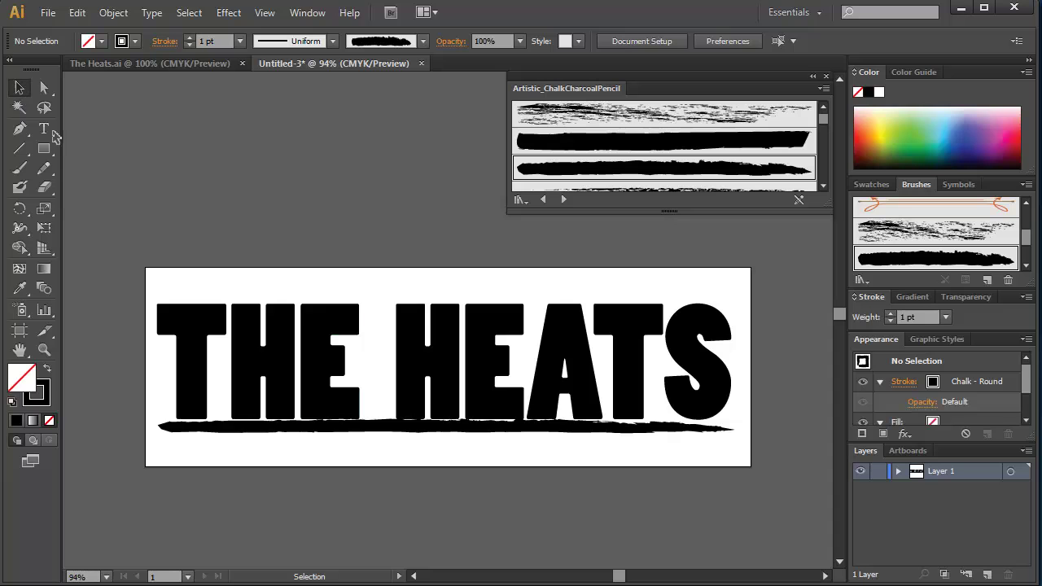
click(429, 426)
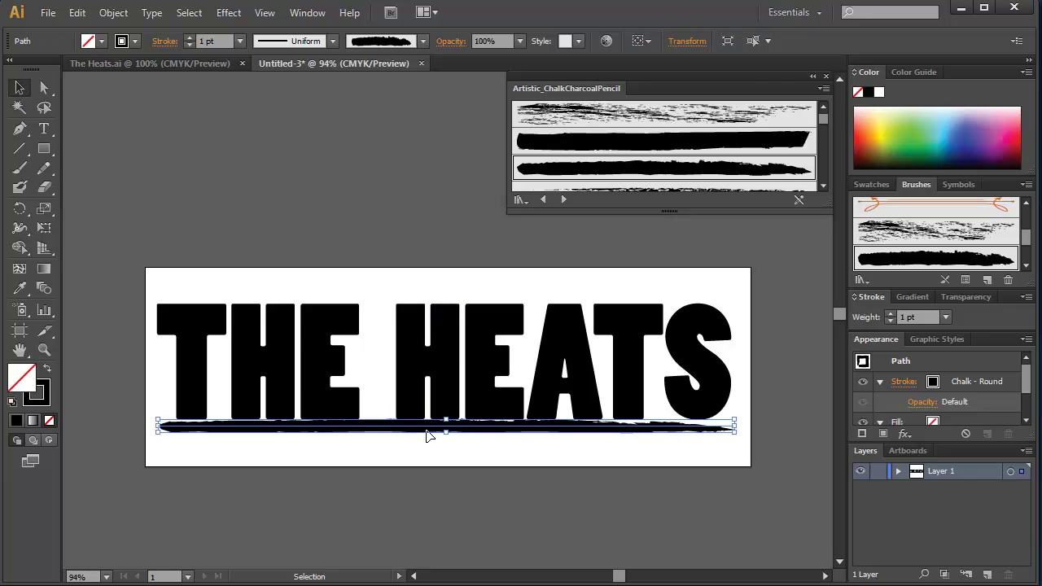
key(Up)
key(Up)
key(Up)
key(Up)
key(Right)
key(Right)
key(Right)
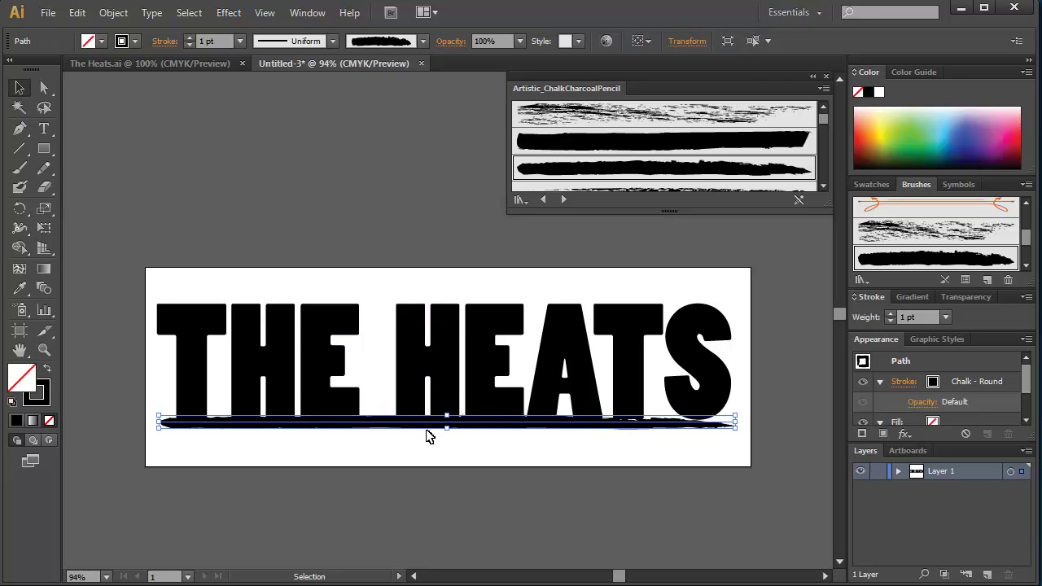
key(Up)
key(Right)
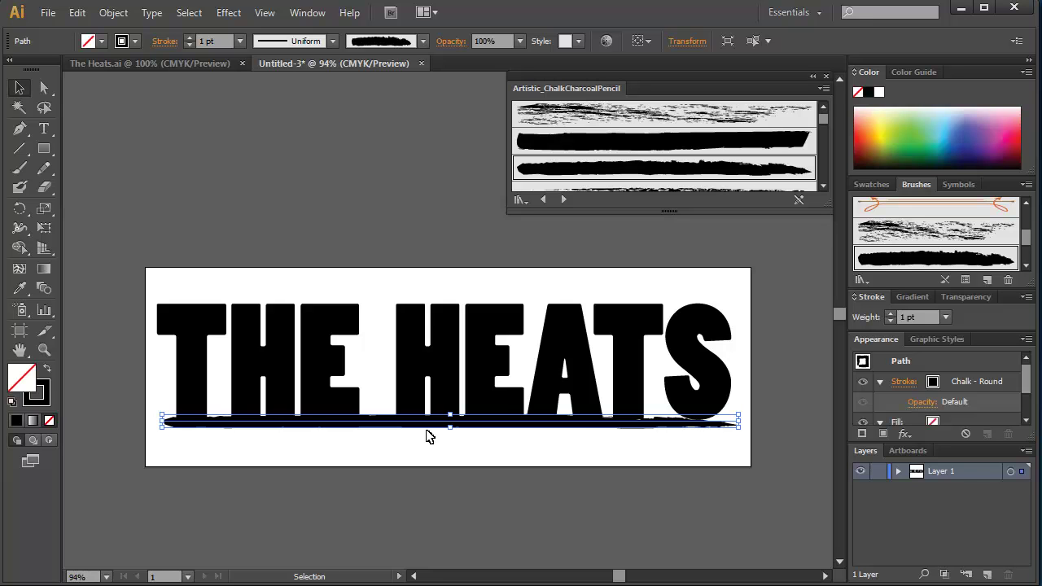
click(458, 443)
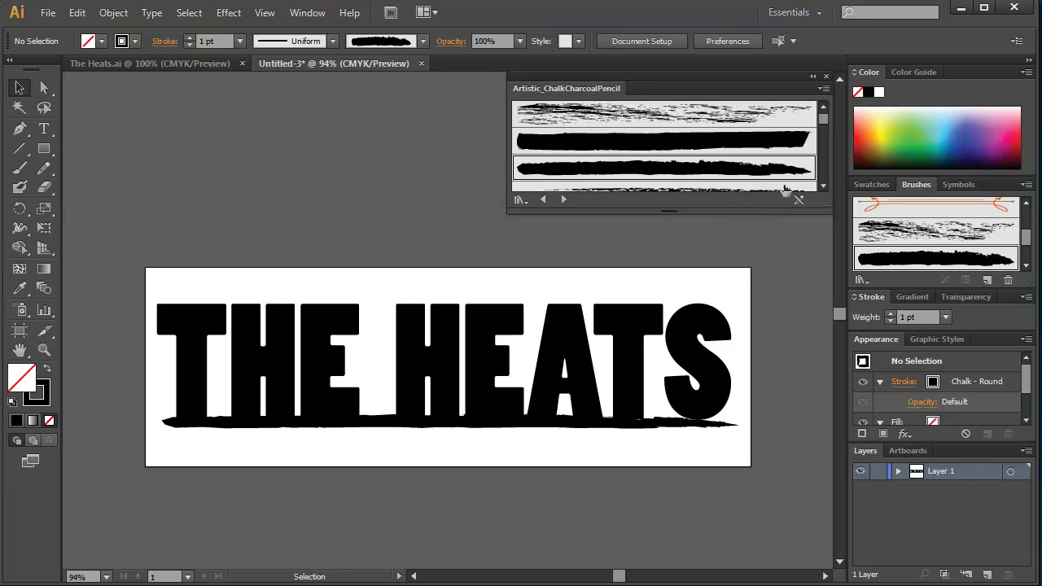
Paint a Charcoal brush stroke along the top edge of the letters.
drag(826, 121, 823, 129)
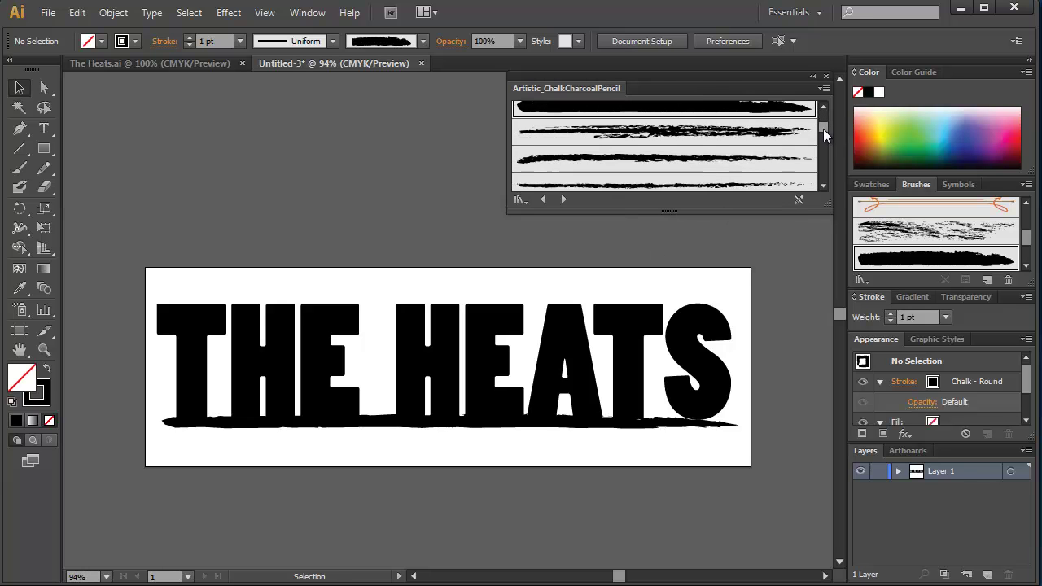
click(664, 129)
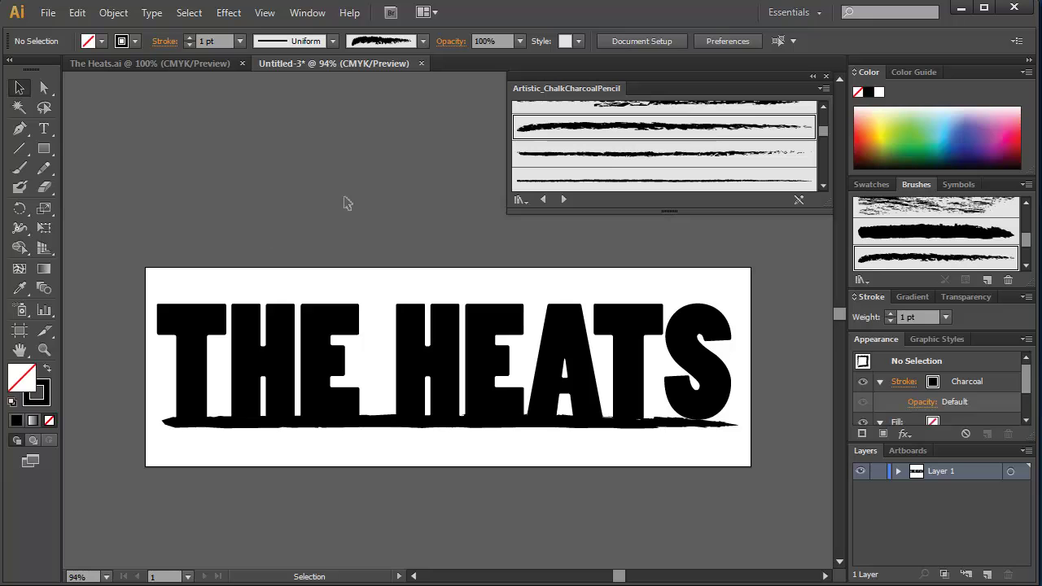
click(20, 173)
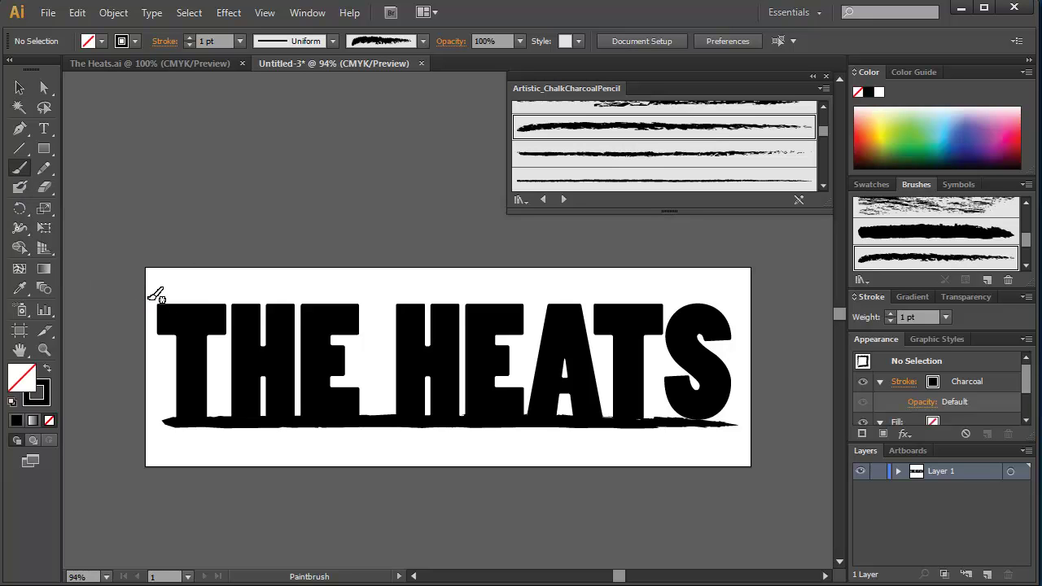
drag(150, 299, 738, 301)
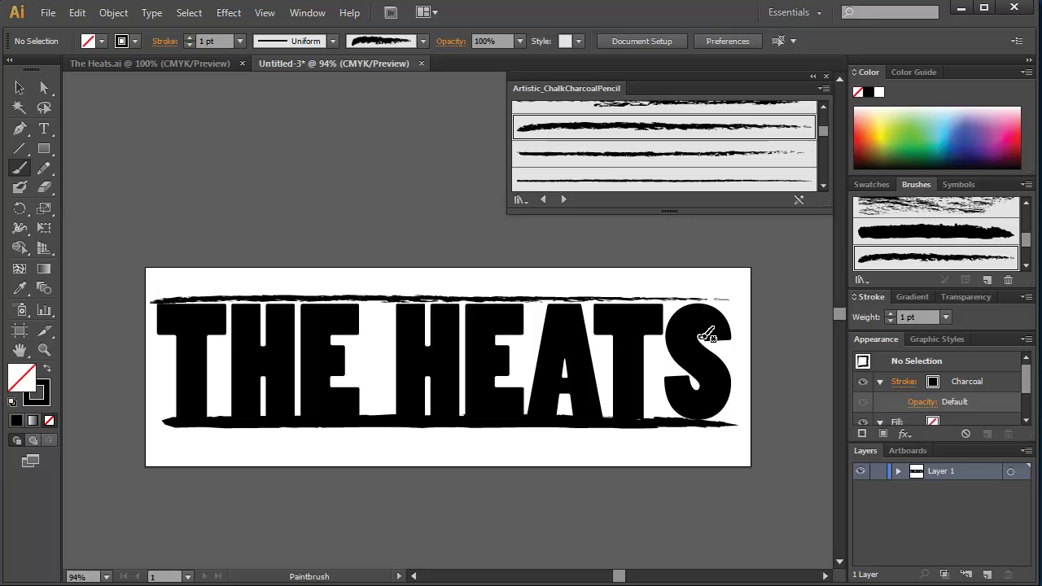
Set the top stroke's weight to 2 pt, tilt and shift it slightly, then deselect.
click(19, 87)
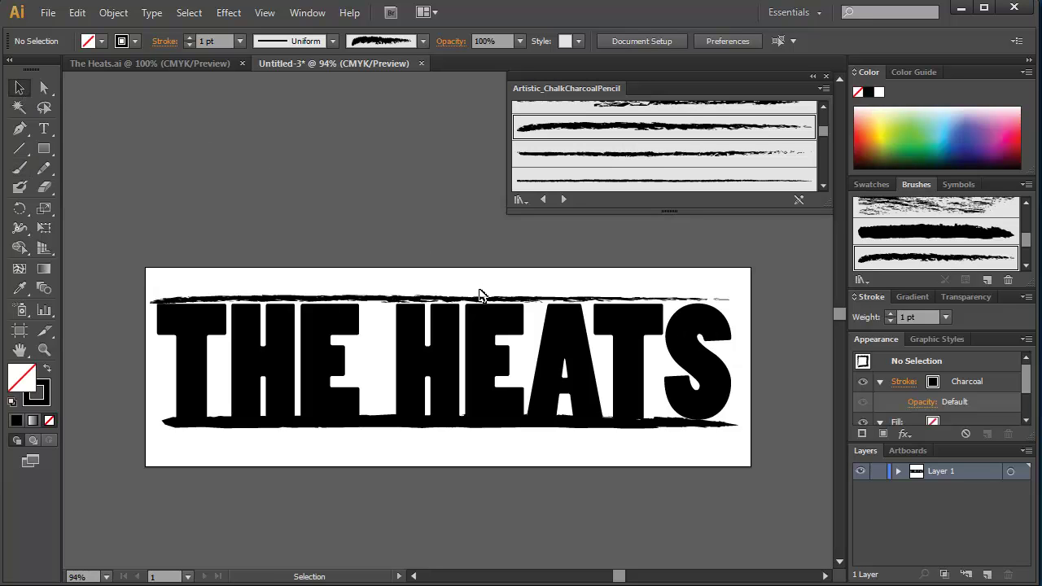
click(480, 300)
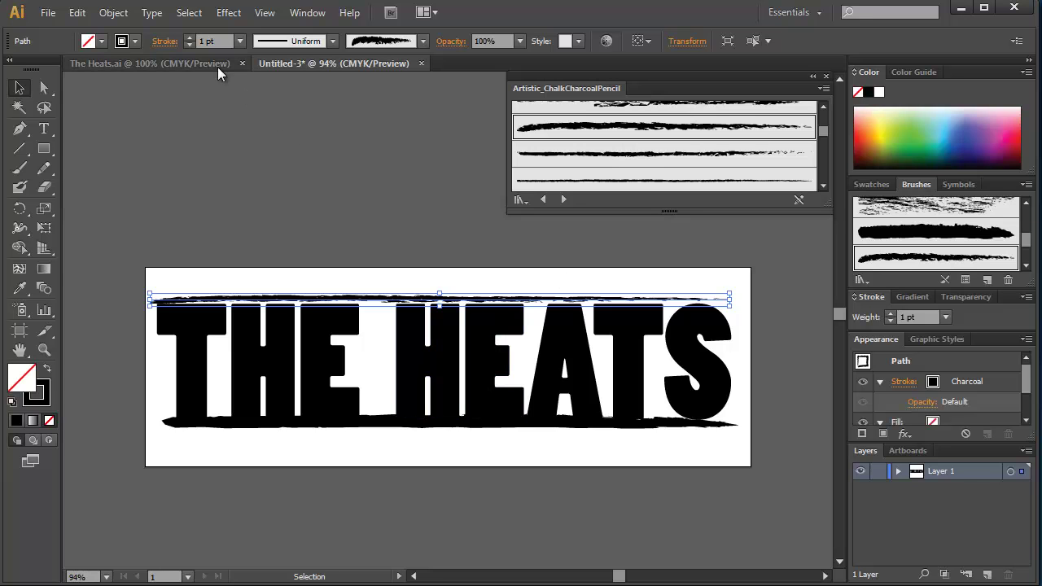
click(221, 42)
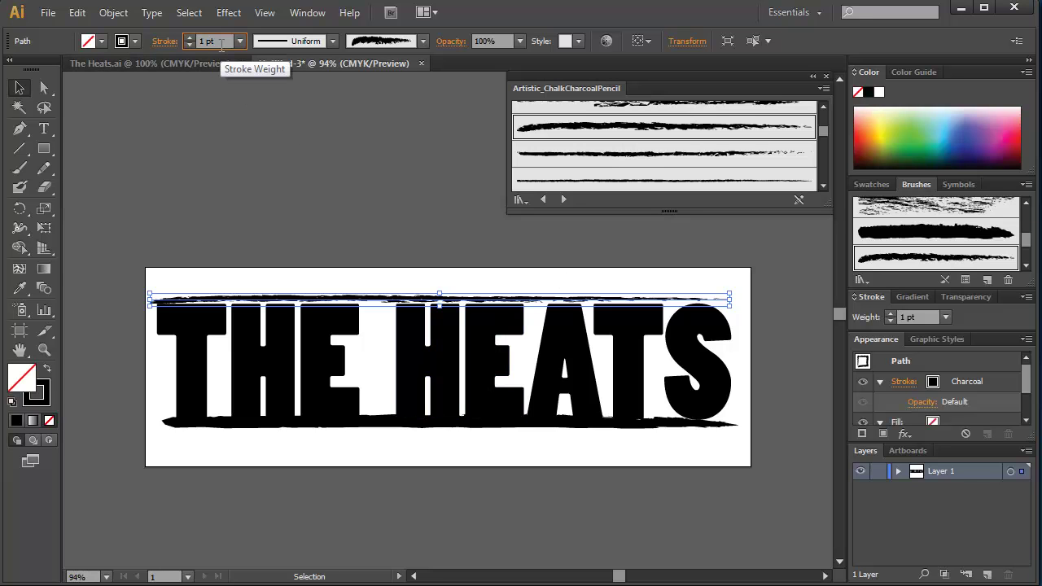
key(Up)
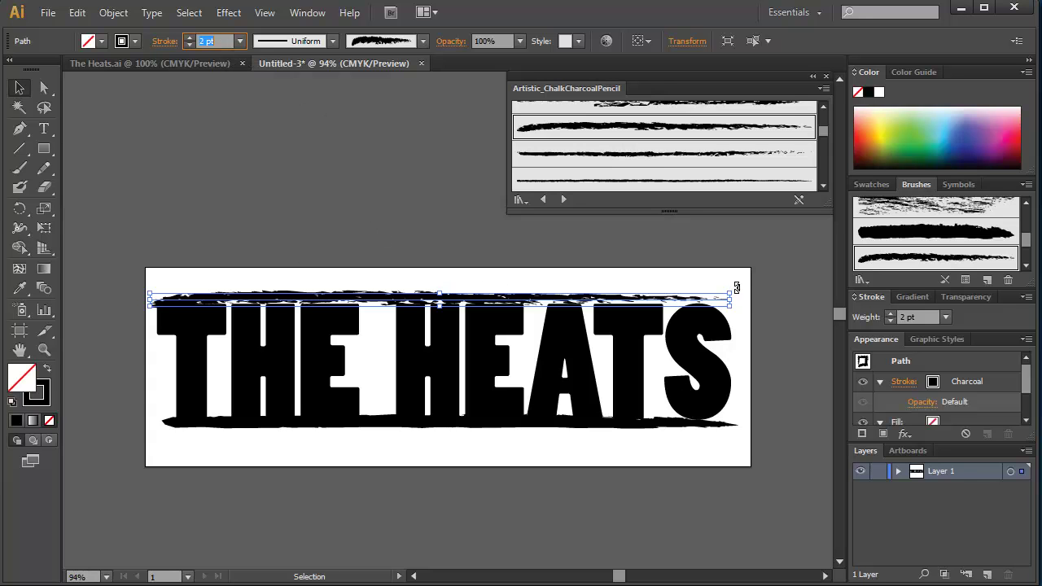
drag(732, 284, 737, 292)
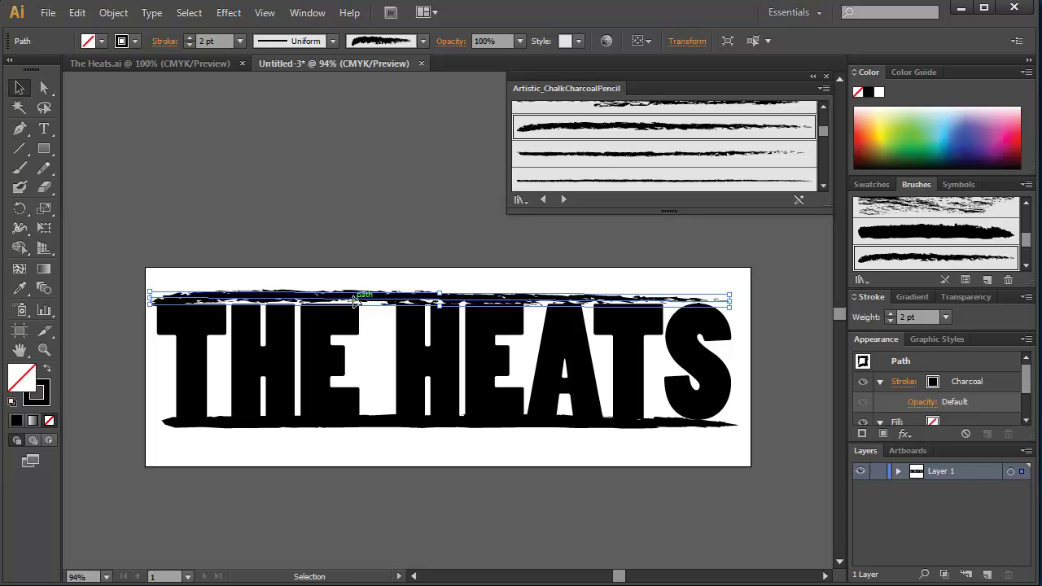
drag(354, 301, 354, 302)
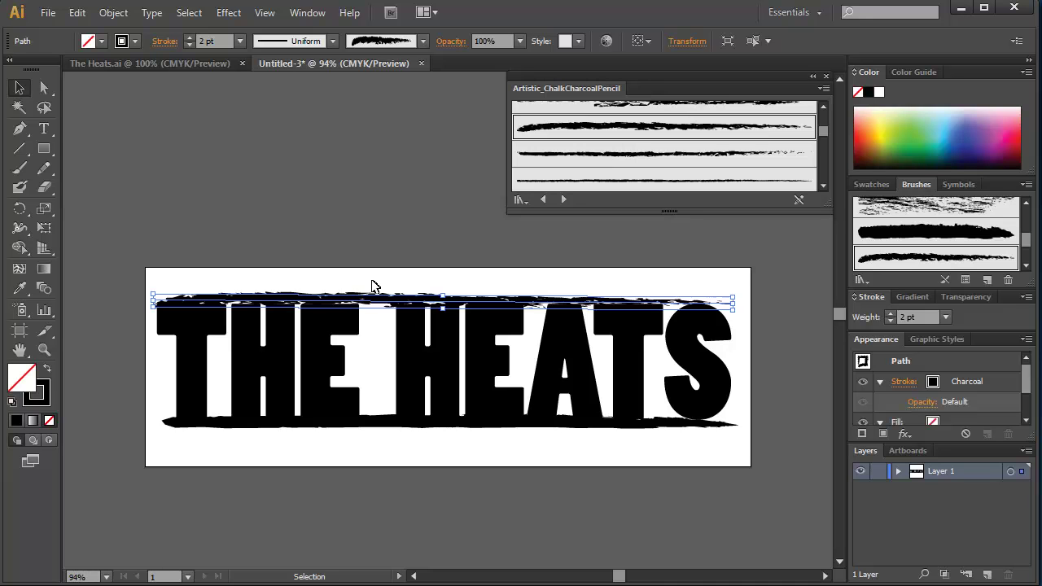
click(372, 286)
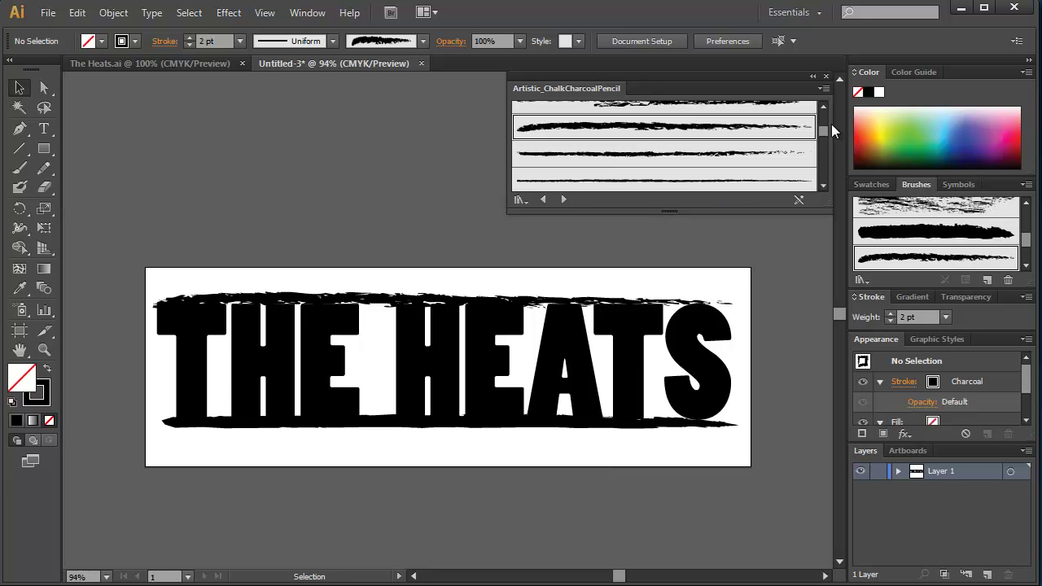
Paint three diagonal Chalk brush strokes across THE and HEATS.
scroll(823, 131, up, 2)
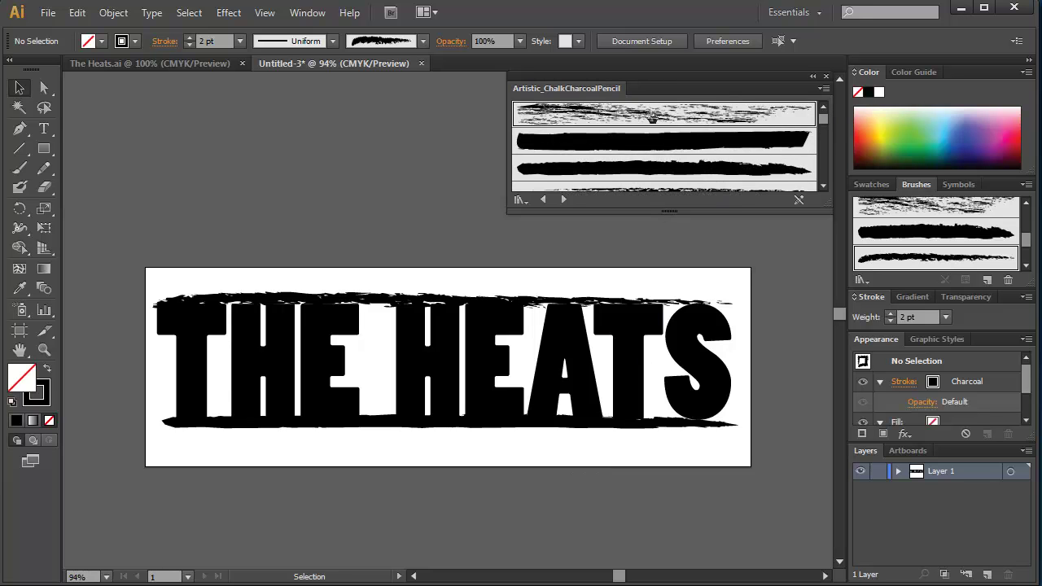
click(651, 119)
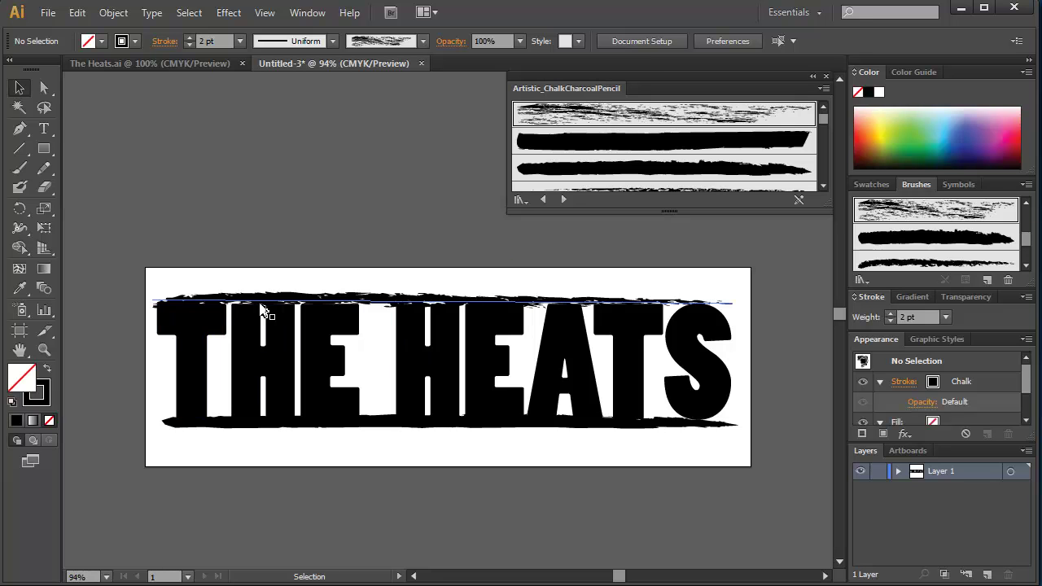
click(19, 168)
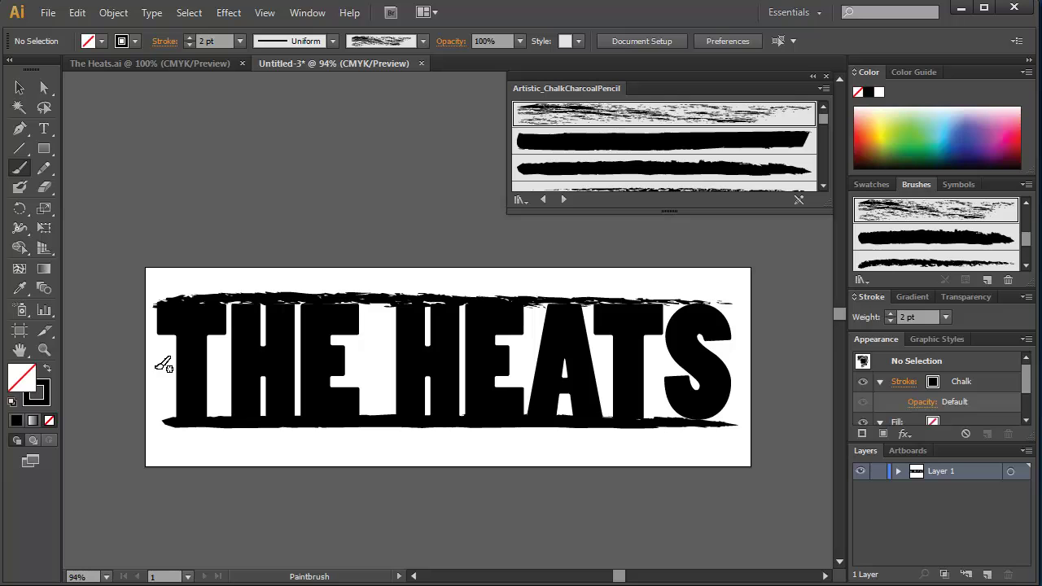
mouse_move(163, 365)
mouse_down()
mouse_move(160, 277)
mouse_move(325, 438)
mouse_up()
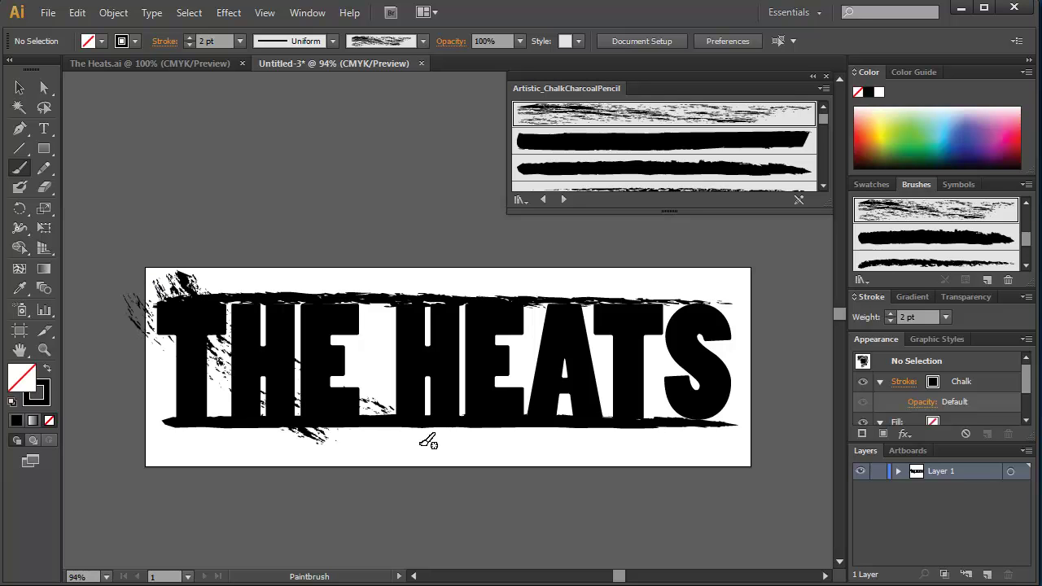
drag(342, 275, 653, 483)
drag(479, 259, 768, 380)
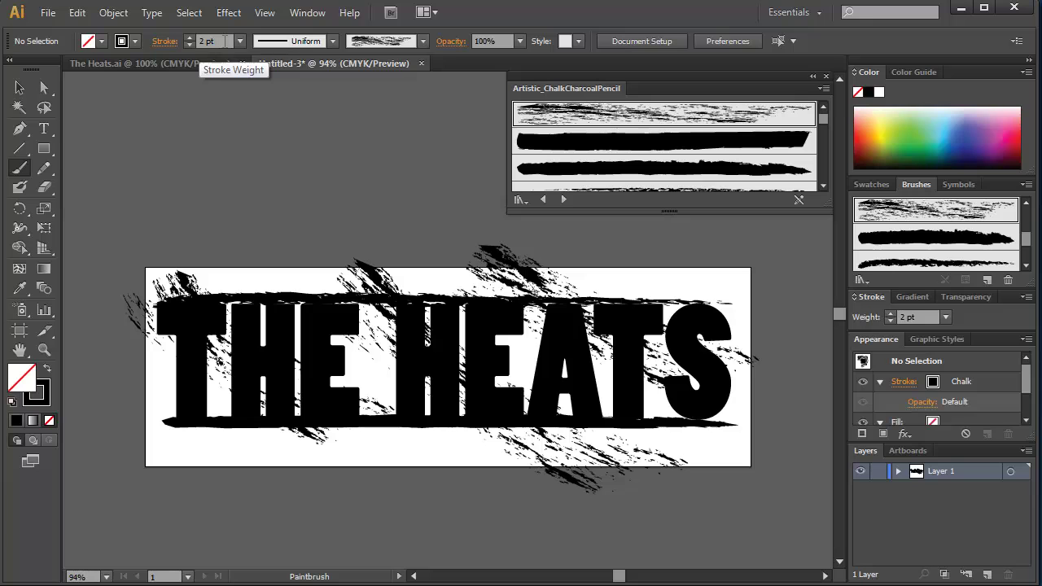
At 3 pt stroke weight, paint two more Chalk strokes across the whole lettering and along its bottom.
click(190, 38)
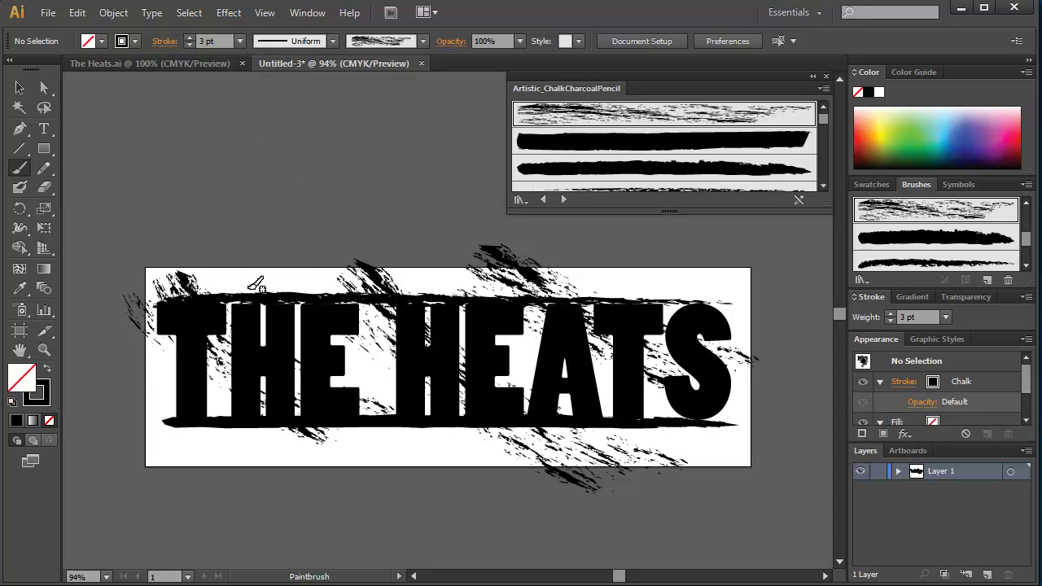
drag(114, 414, 839, 346)
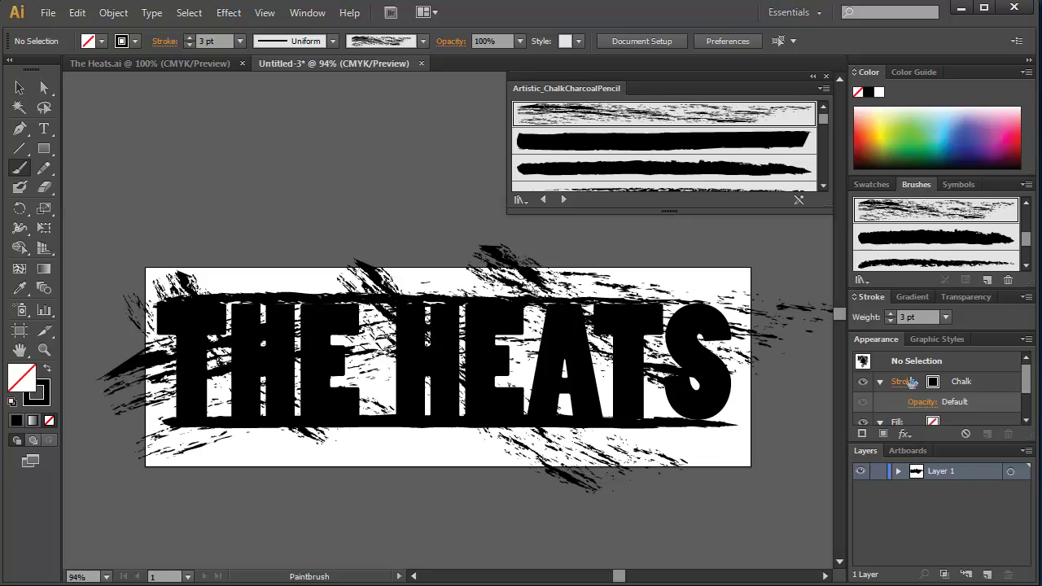
drag(335, 462, 916, 424)
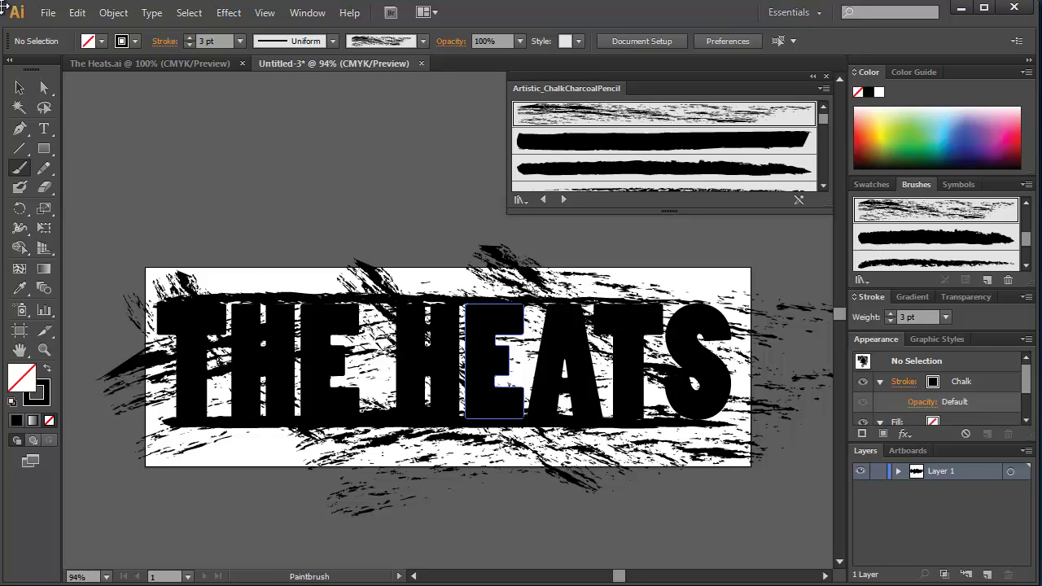
click(19, 87)
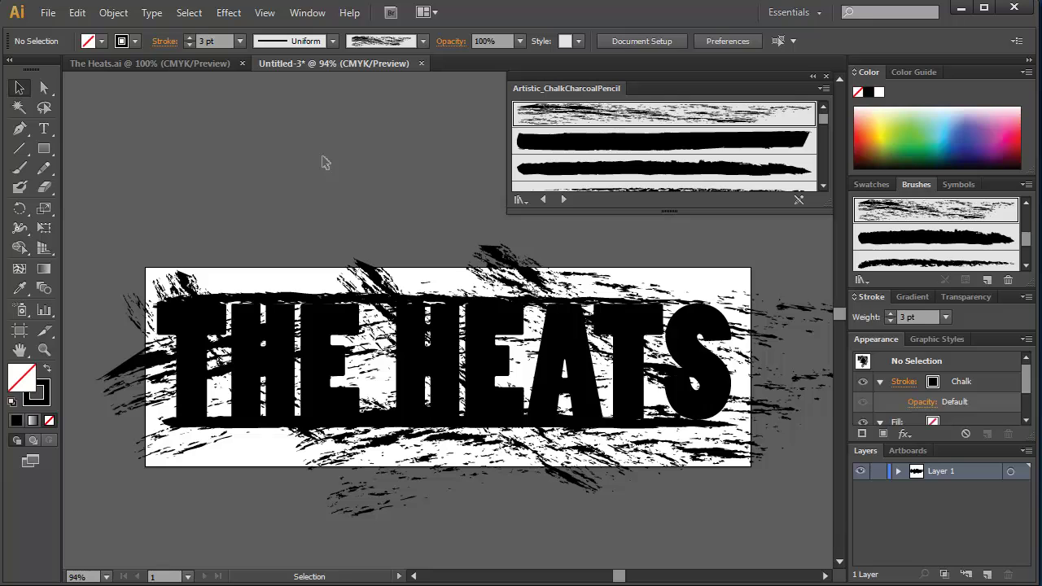
Select all the artwork and apply Expand Appearance so the brush strokes and text become filled shapes.
key(ctrl+a)
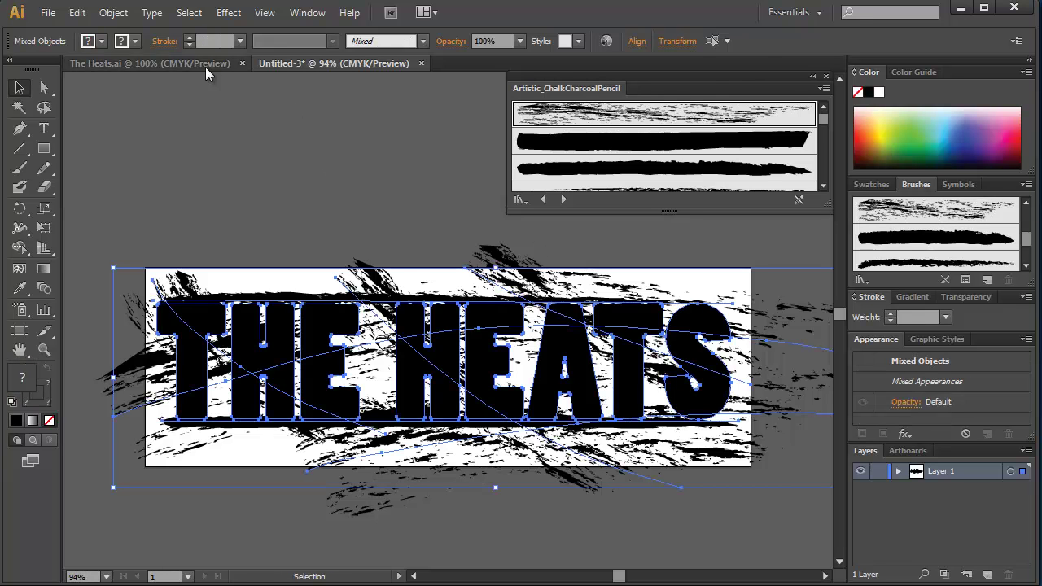
click(122, 17)
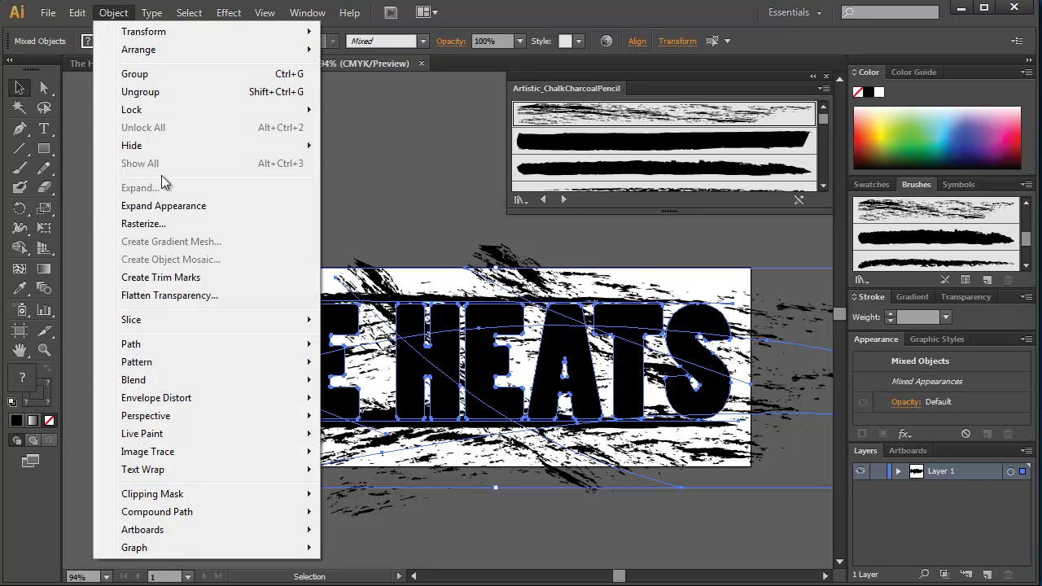
click(162, 211)
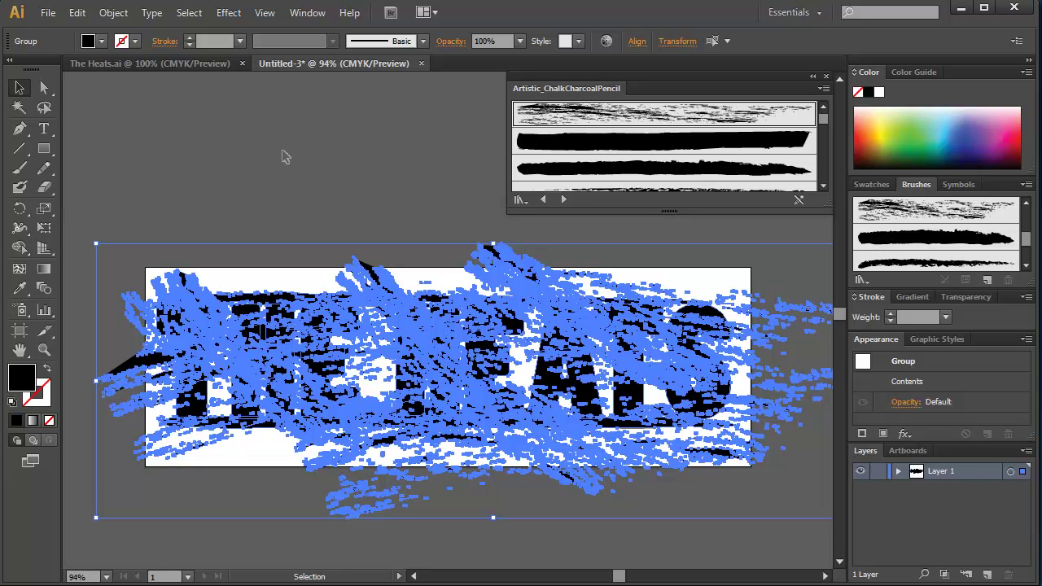
Bring up the Pathfinder panel from the Window menu.
click(309, 14)
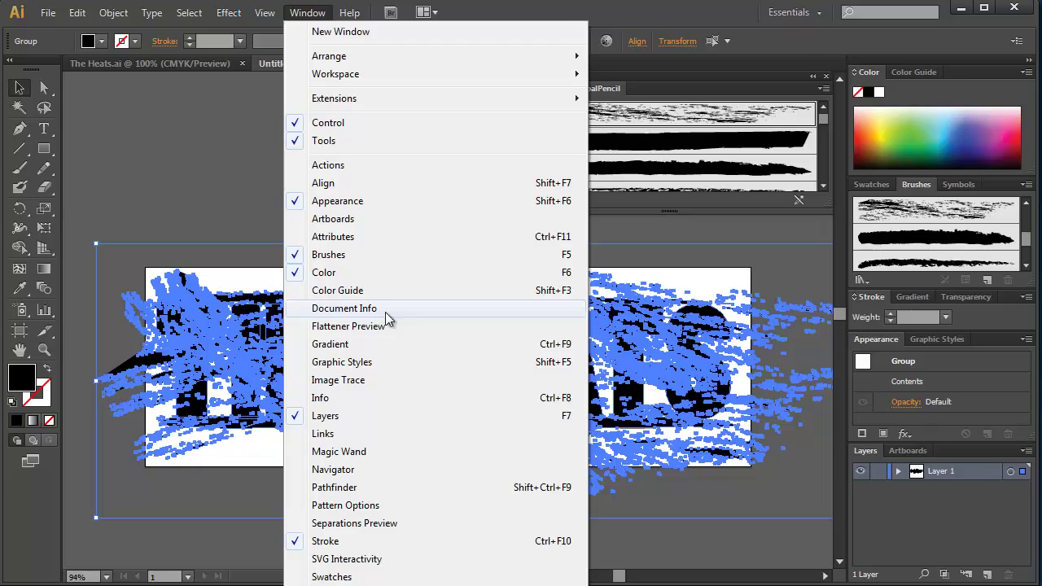
click(342, 487)
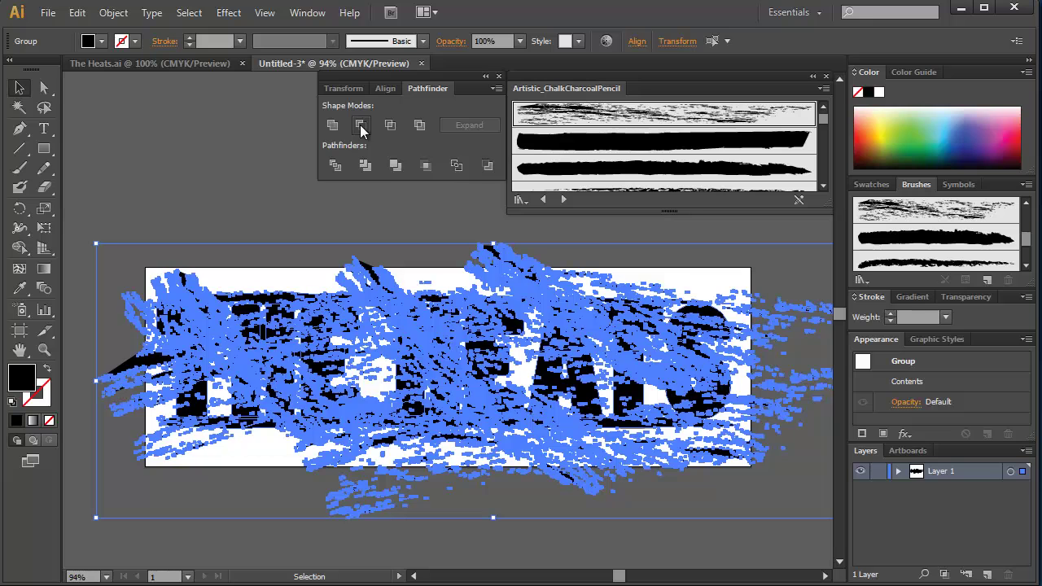
click(360, 126)
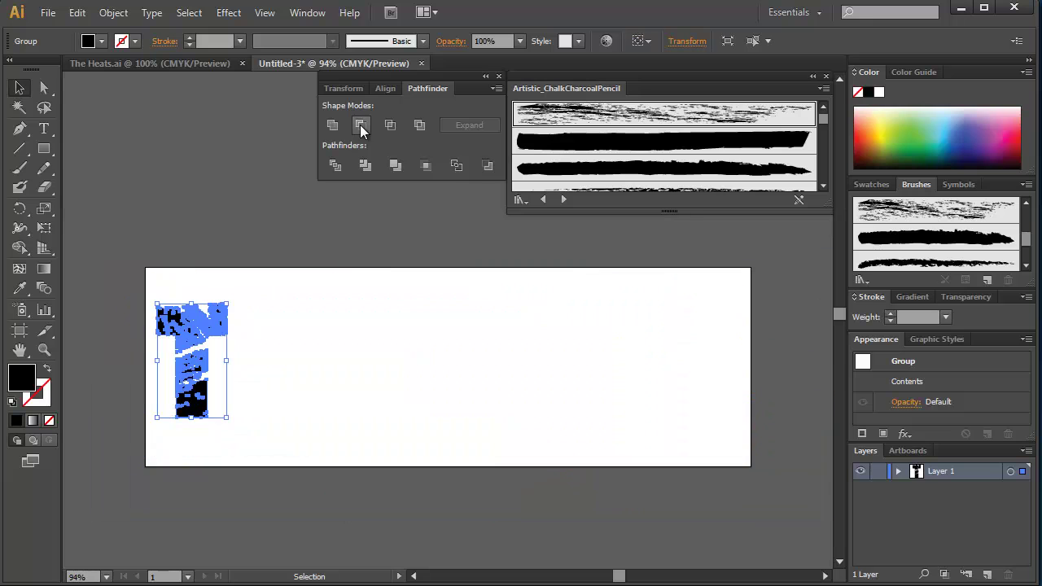
click(187, 284)
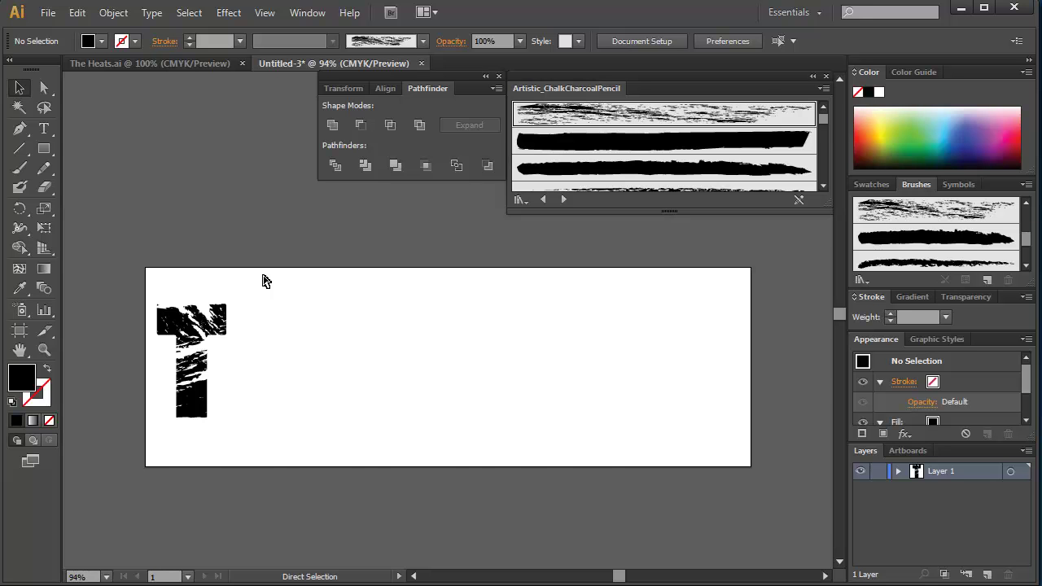
key(ctrl+z)
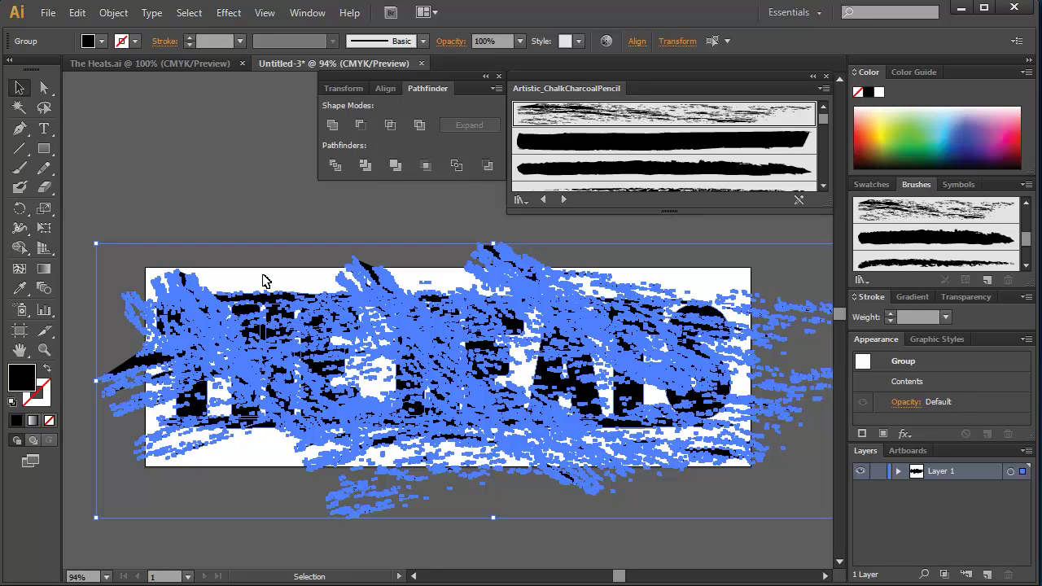
Apply Pathfinder Minus Front and Expand to cut the chalk strokes out of the letters, then deselect.
click(361, 127)
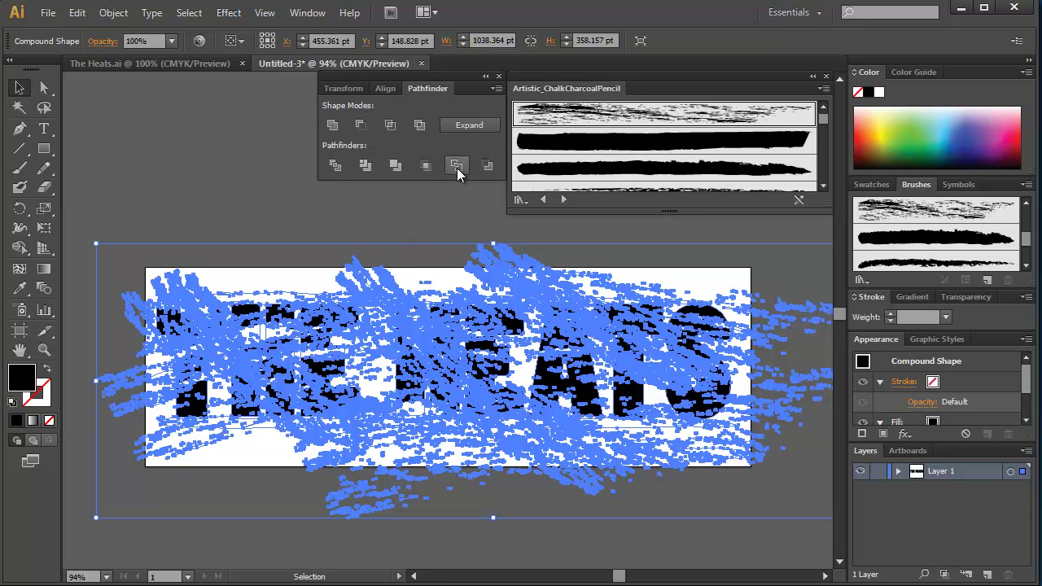
click(463, 126)
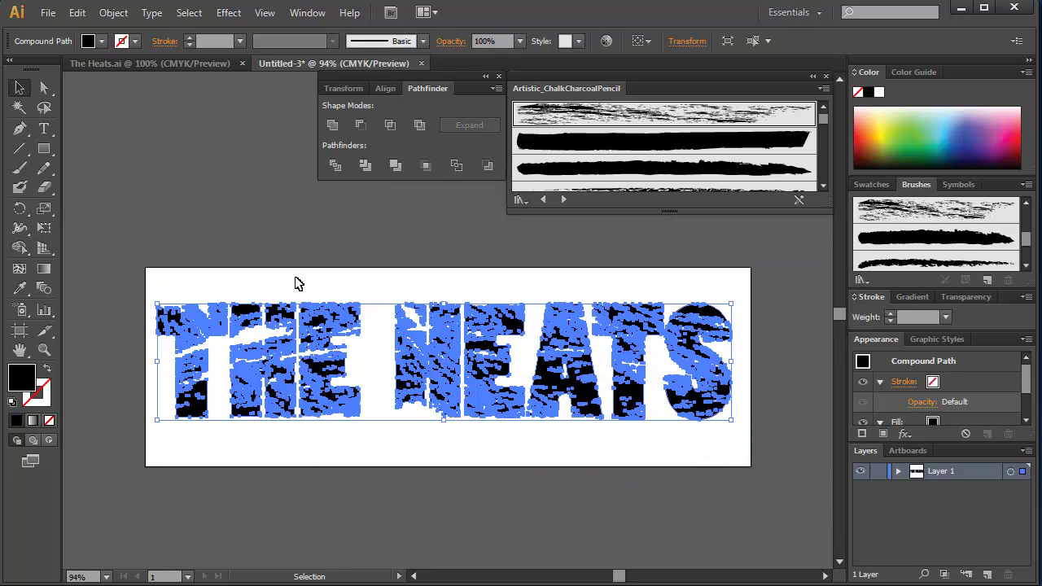
click(260, 281)
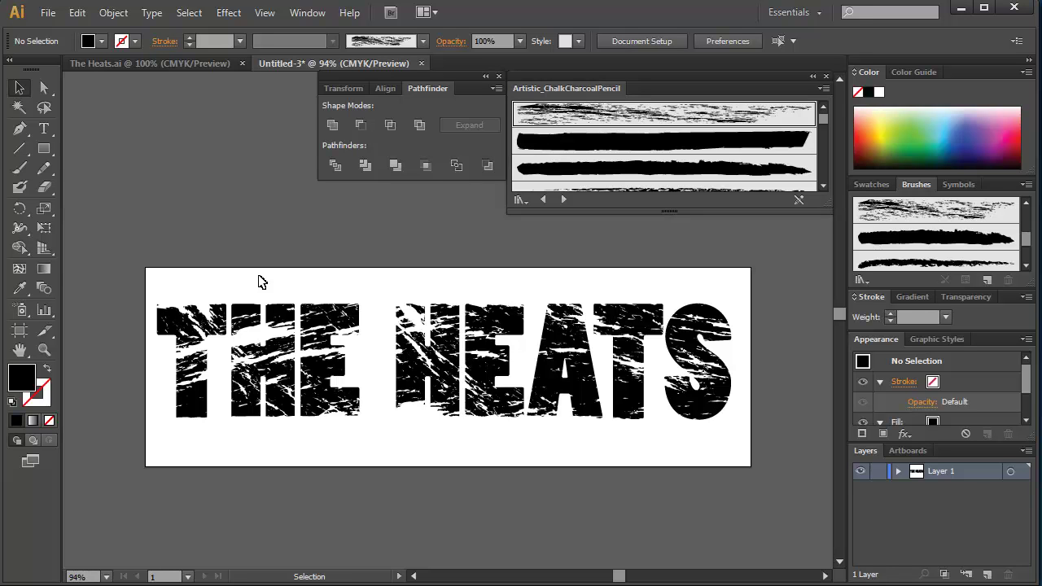
Undo Expand, Minus Front and Expand Appearance, restoring live chalk strokes around the black letters.
key(a)
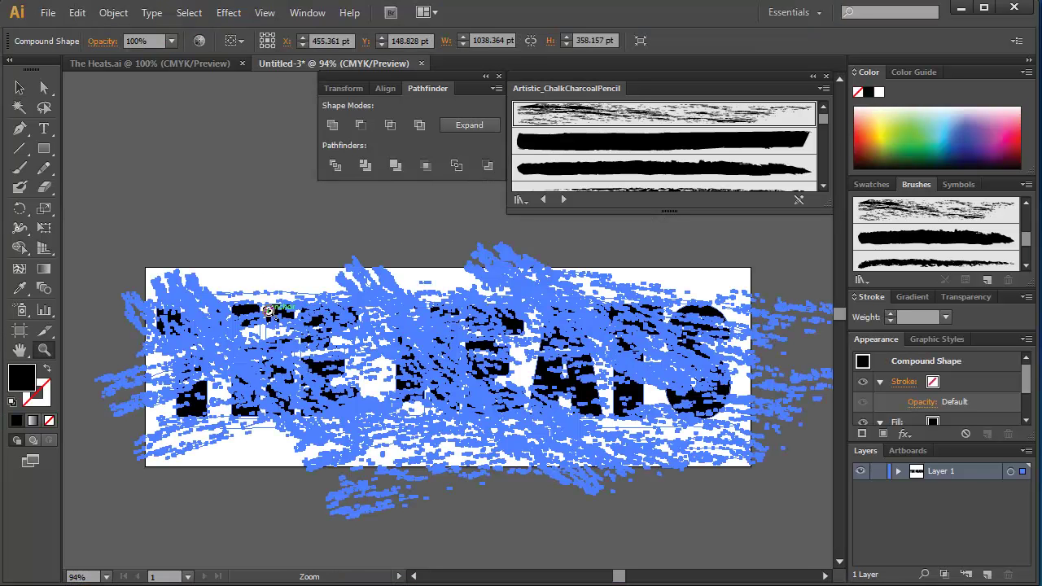
key(z)
key(ctrl+g)
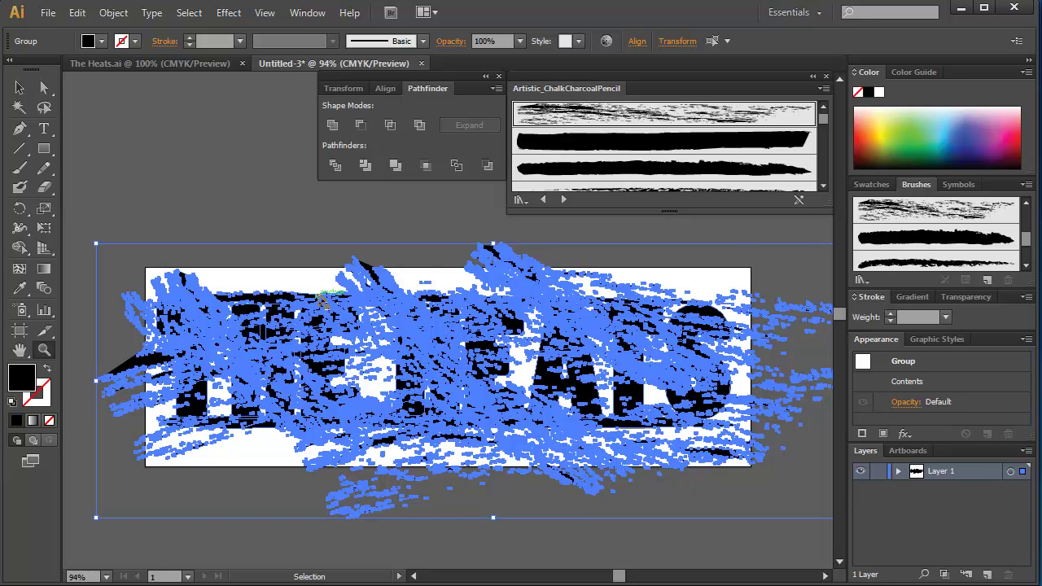
key(ctrl+shift+g)
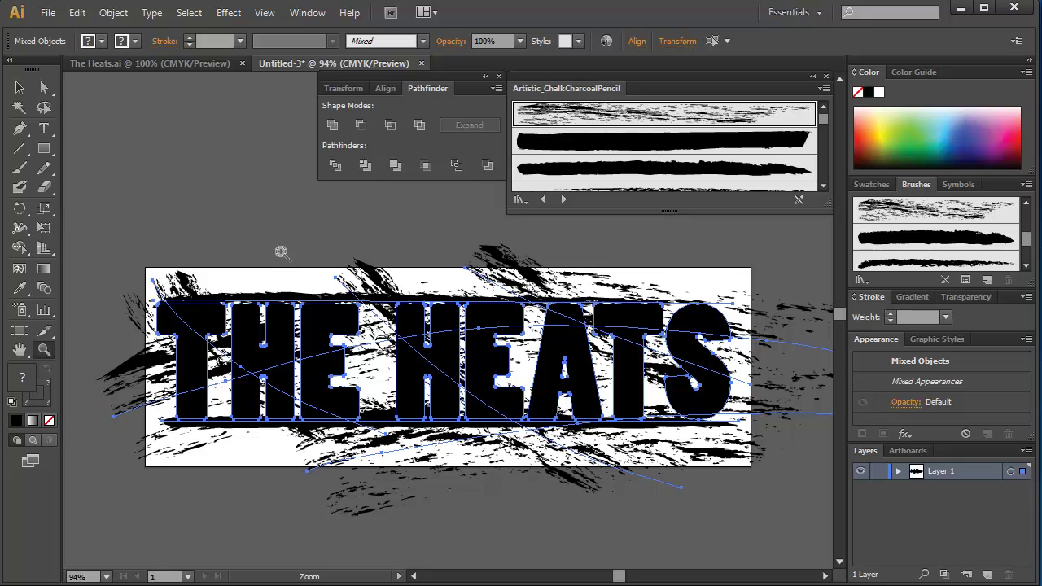
click(20, 88)
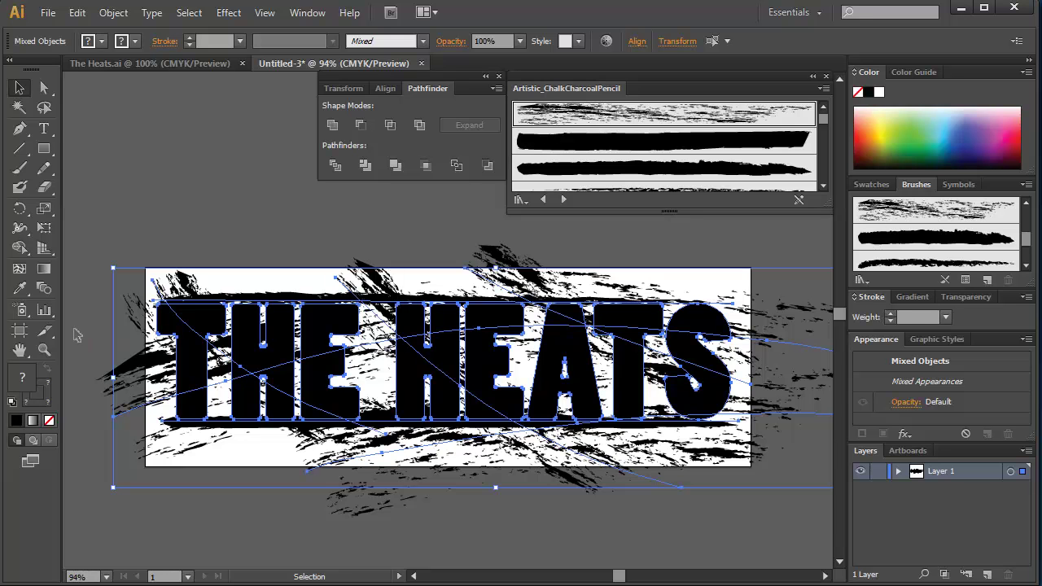
Select the lower chalk stroke and stretch it toward the upper left across the lettering.
click(136, 373)
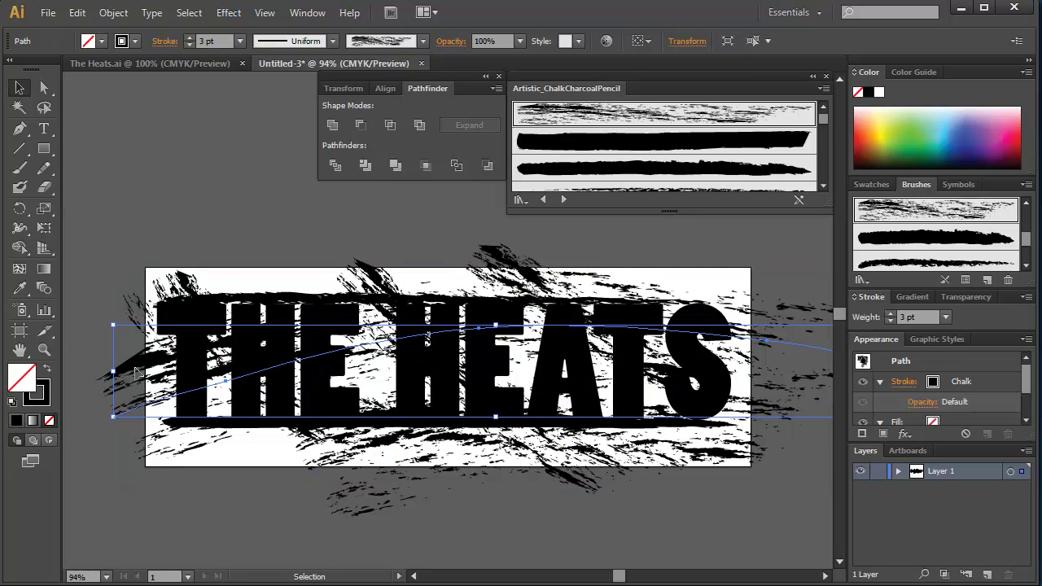
key(ctrl+shift+a)
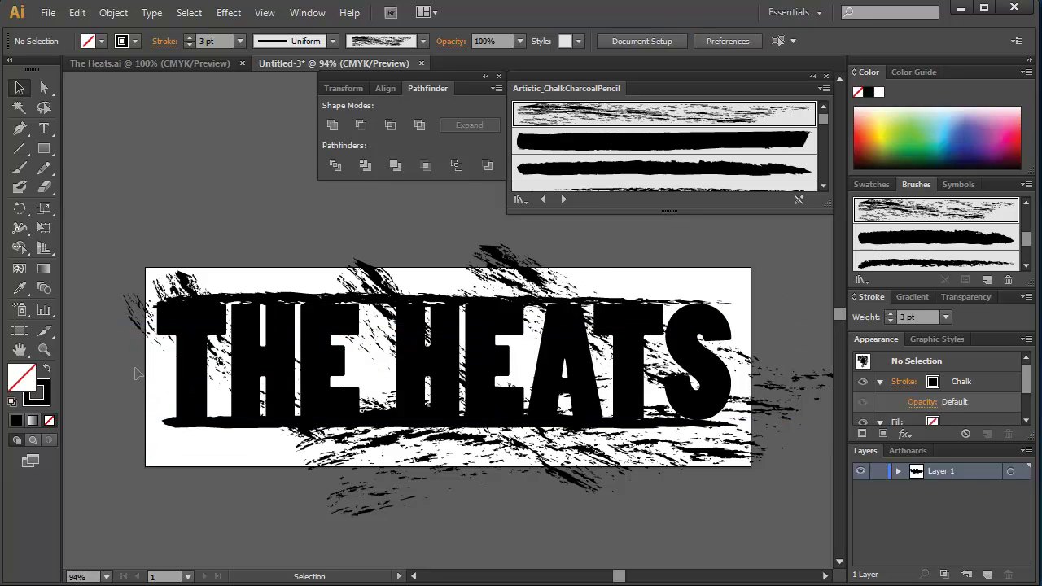
click(429, 470)
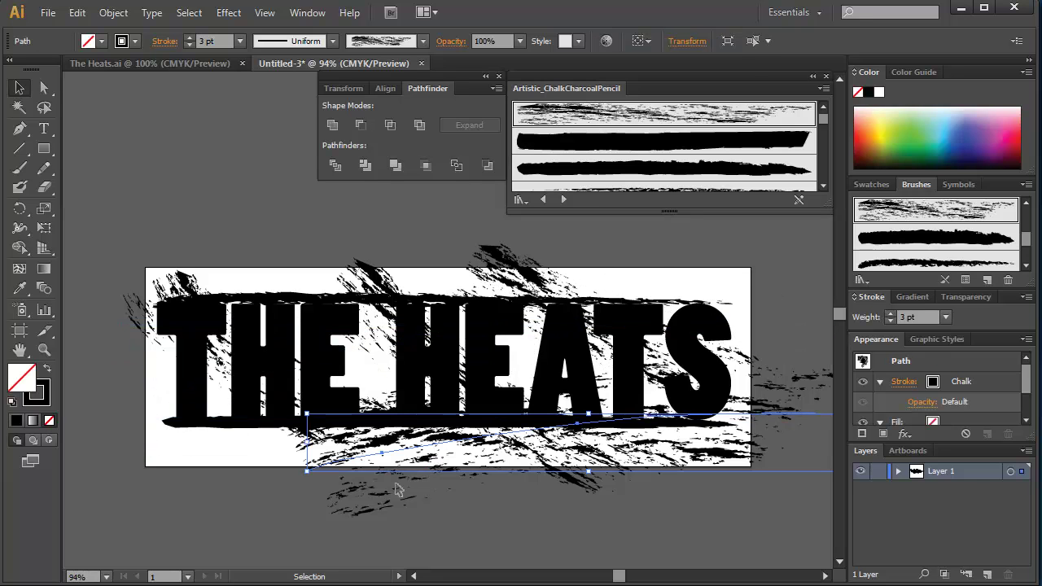
drag(308, 416, 136, 356)
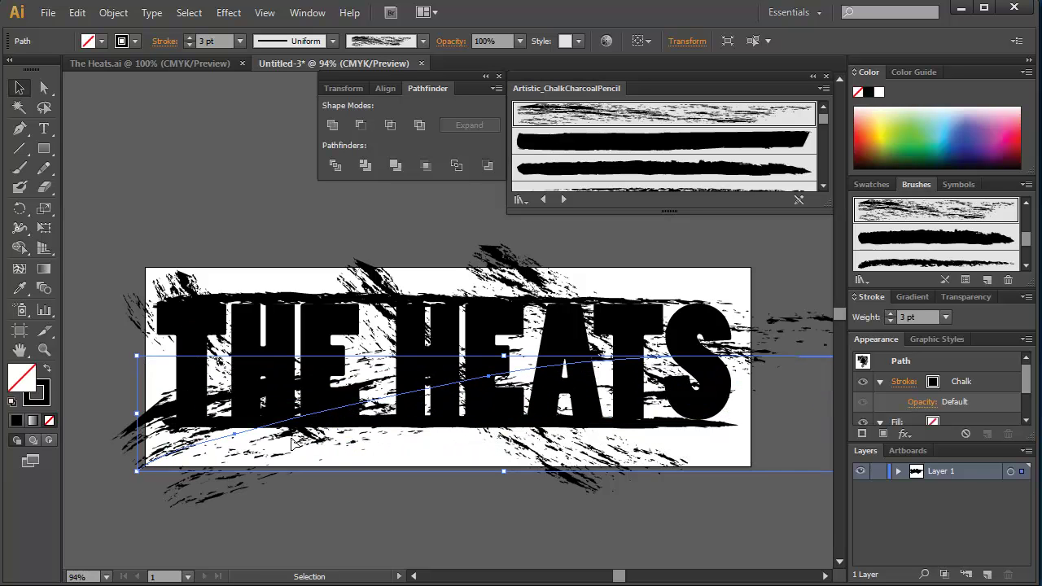
click(739, 281)
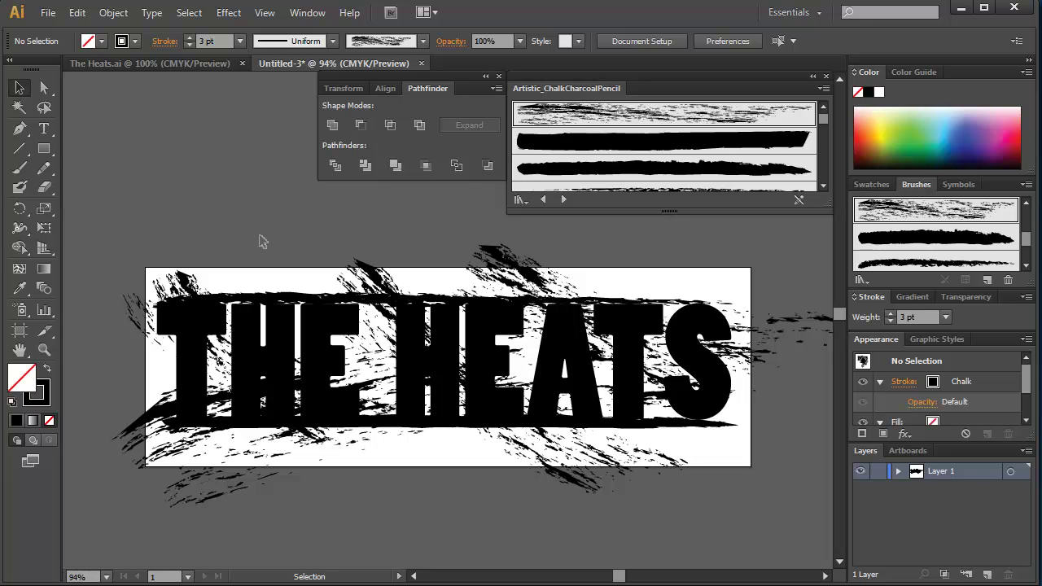
Select all and apply Expand Appearance to turn the chalk strokes into filled shapes.
key(ctrl+a)
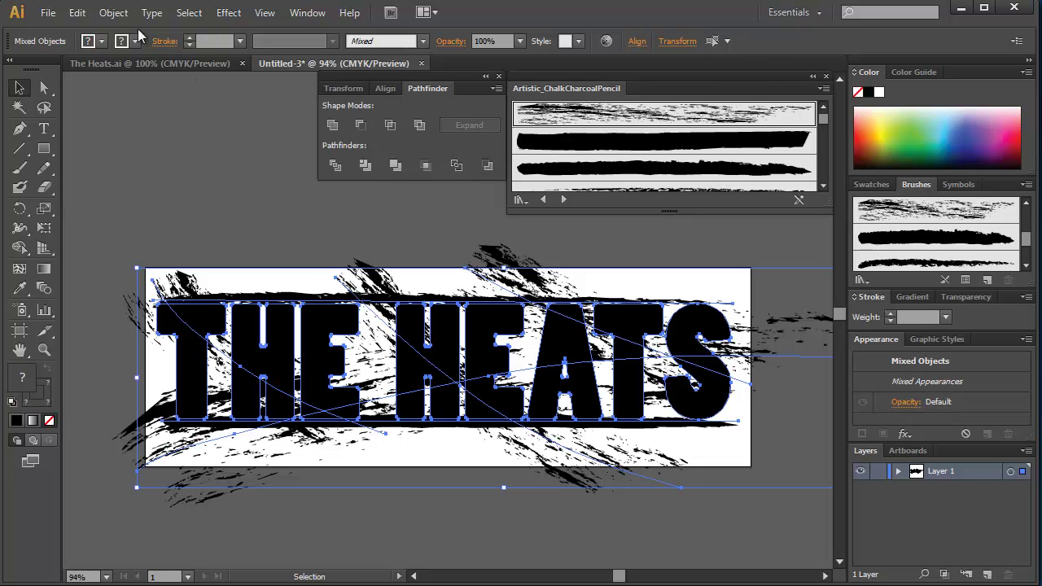
click(114, 13)
click(151, 205)
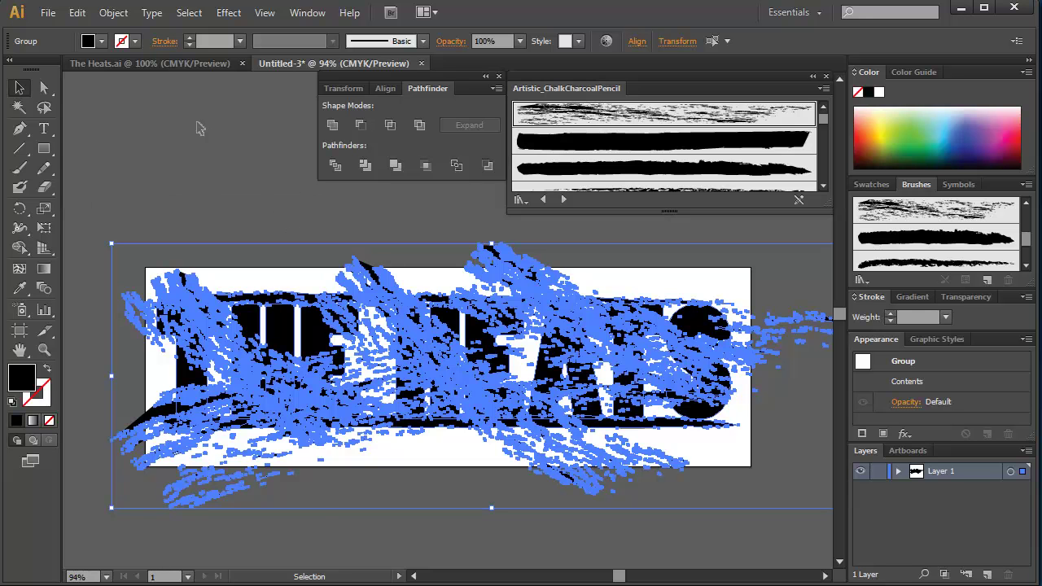
Run Object > Path > Clean Up on the artwork and dismiss the no-cleanup-needed notice.
click(113, 13)
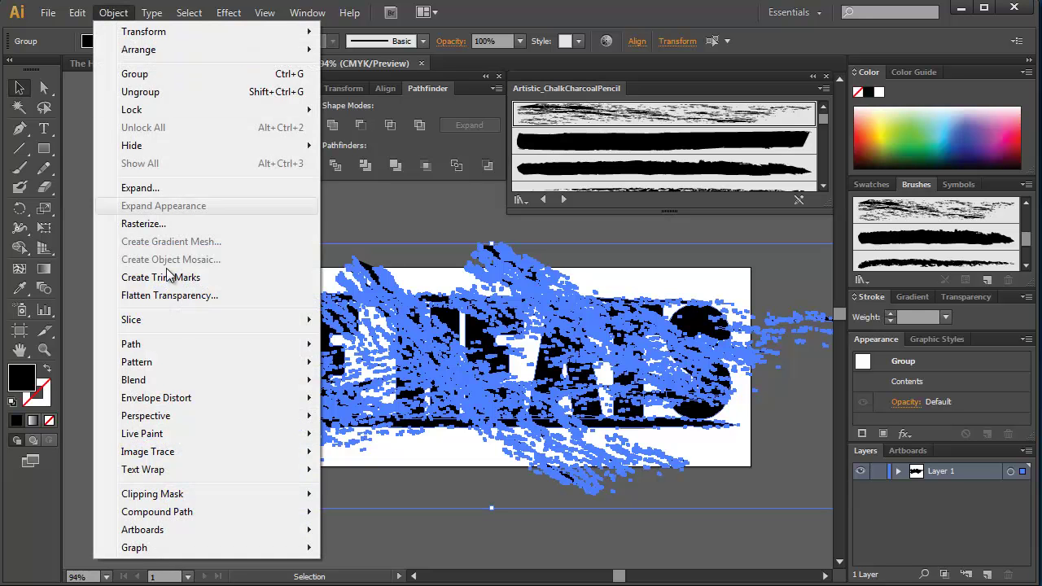
mouse_move(212, 344)
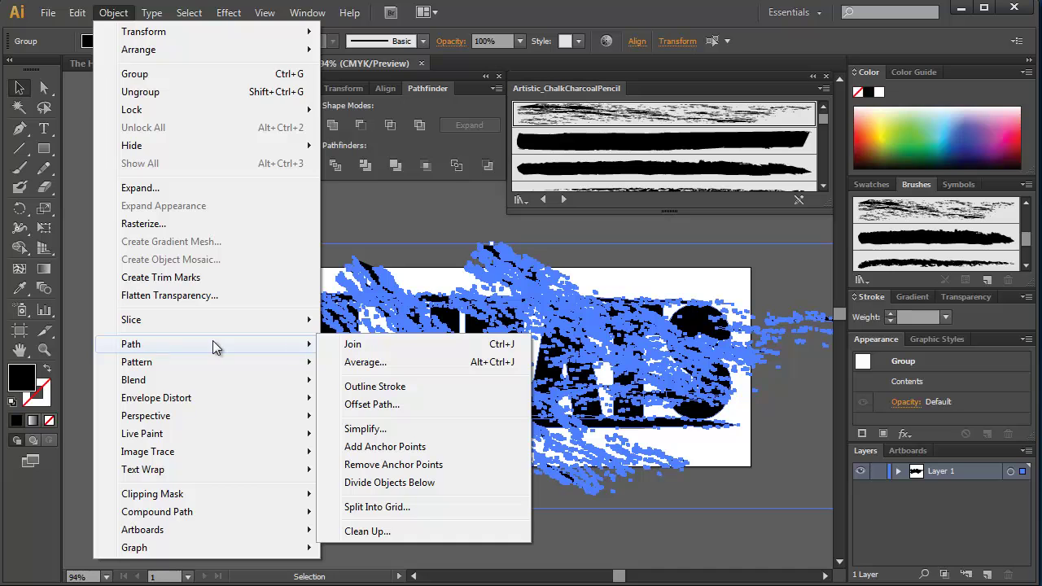
click(371, 531)
drag(506, 212, 494, 171)
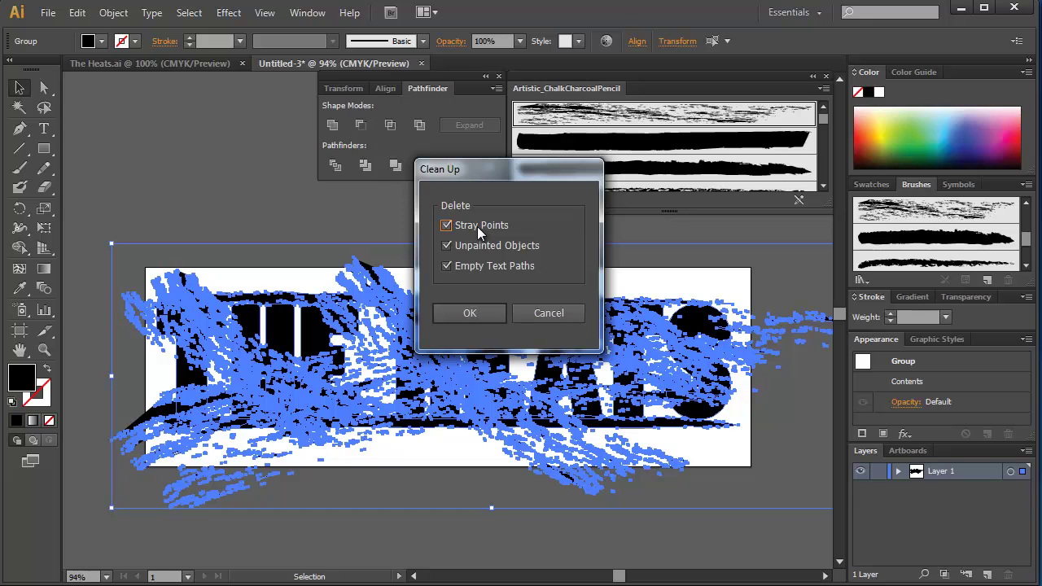
click(469, 314)
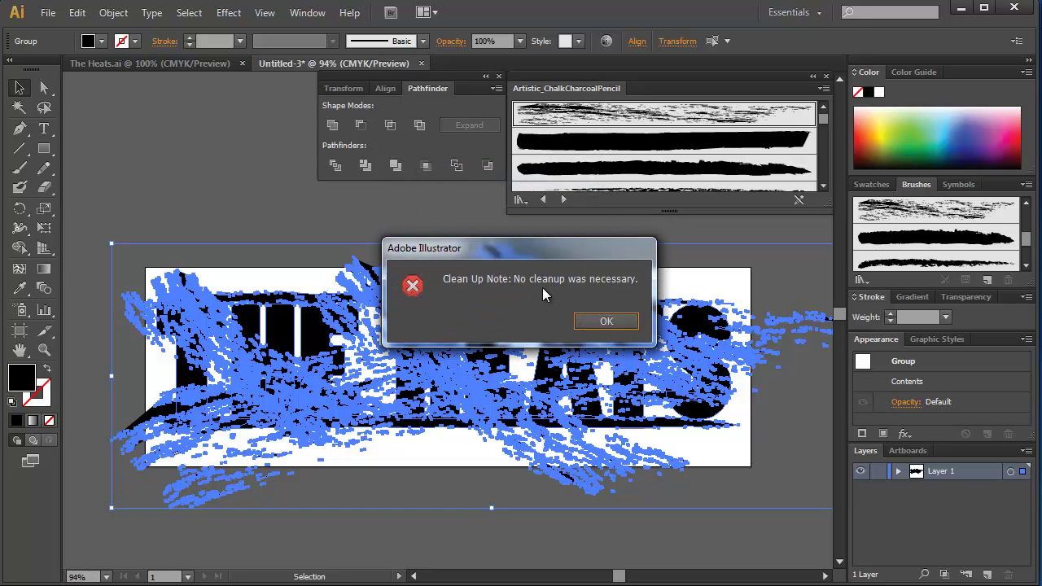
click(607, 322)
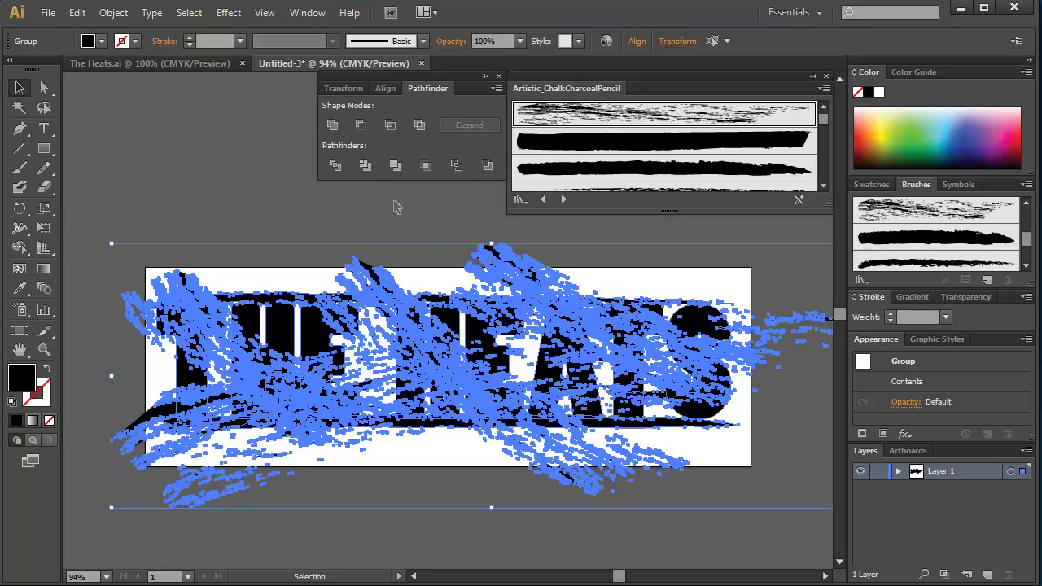
Apply Minus Front then Expand to subtract the reworked strokes from THE HEATS, and deselect.
click(361, 126)
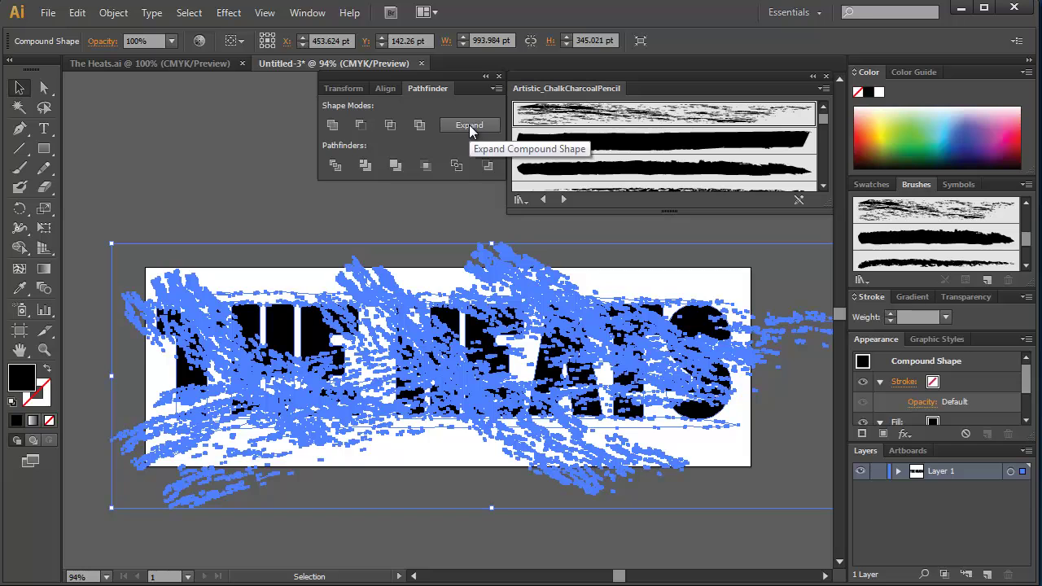
click(469, 124)
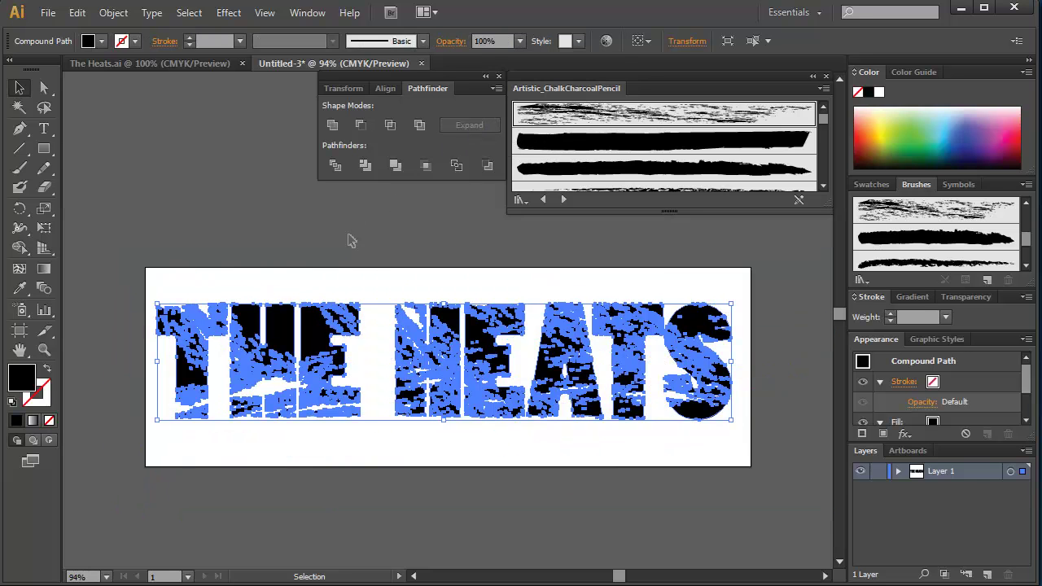
click(327, 284)
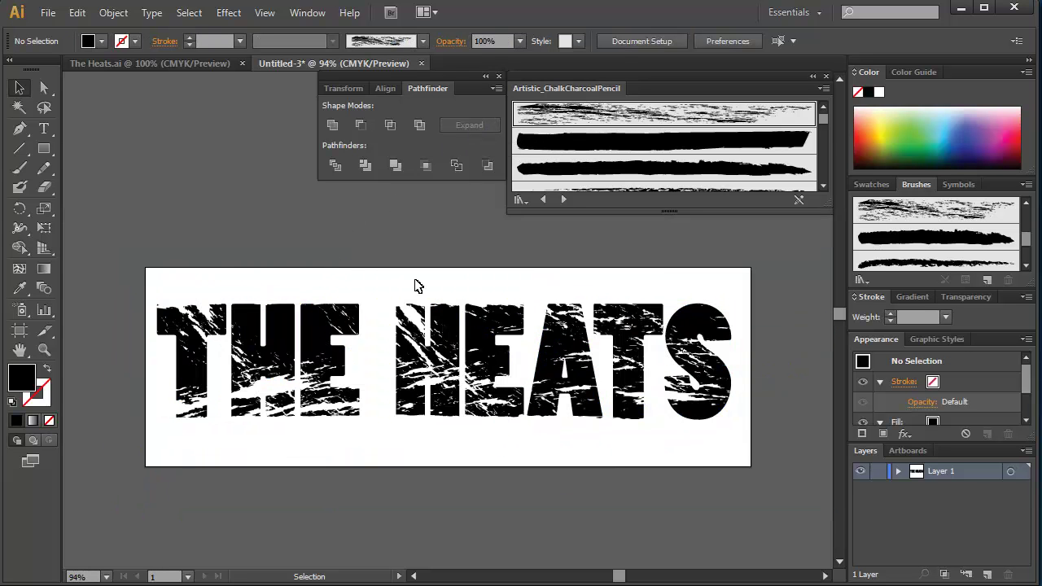